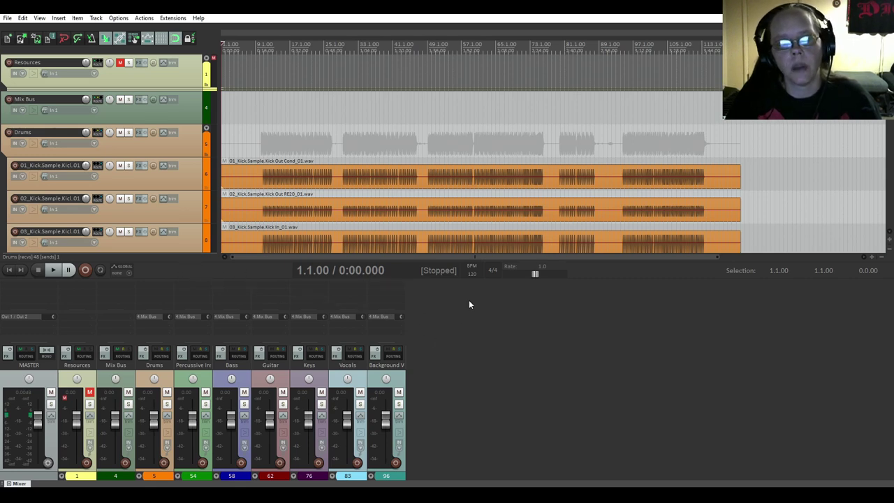
- Open the Track Manager and move its window clear of the middle of the arrangement
click(40, 19)
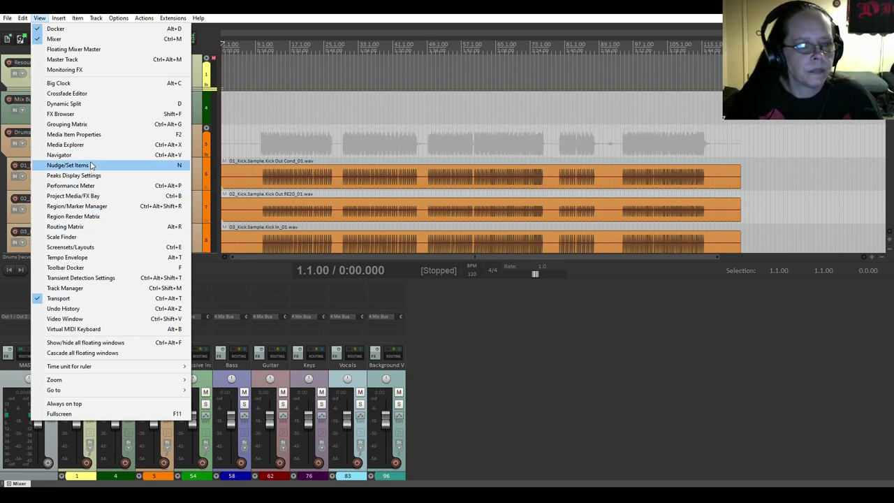
click(78, 288)
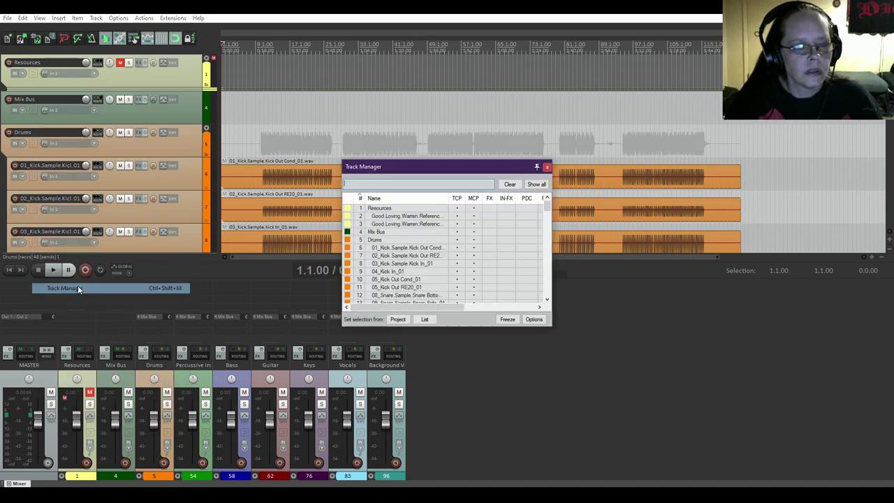
drag(426, 172, 511, 210)
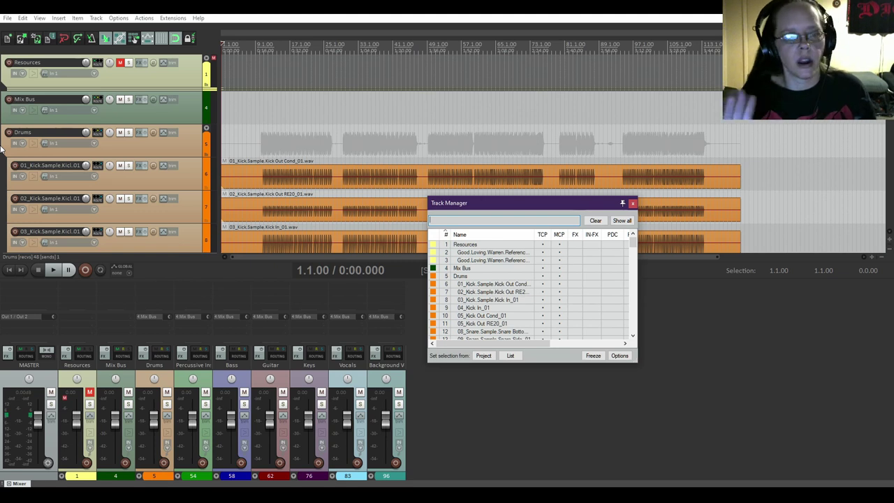
- Mute the three kick sample tracks 01, 02 and 03 in the Drums folder
scroll(3, 155, down, 1)
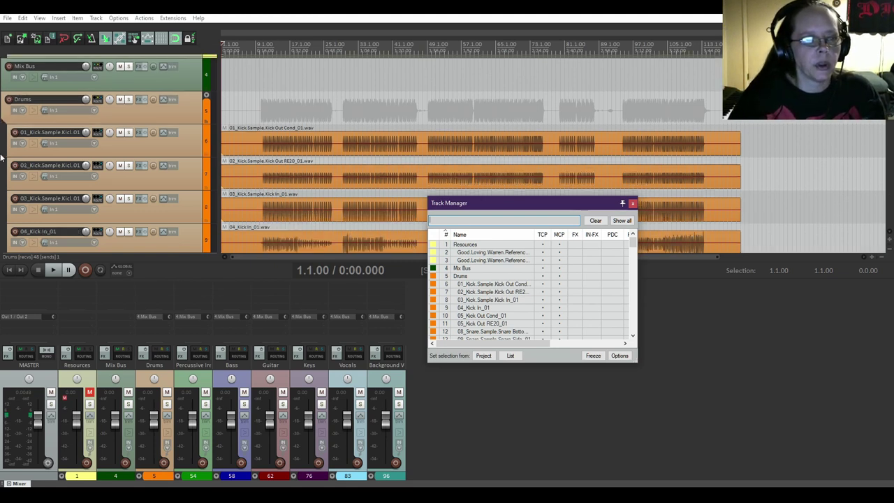
click(119, 133)
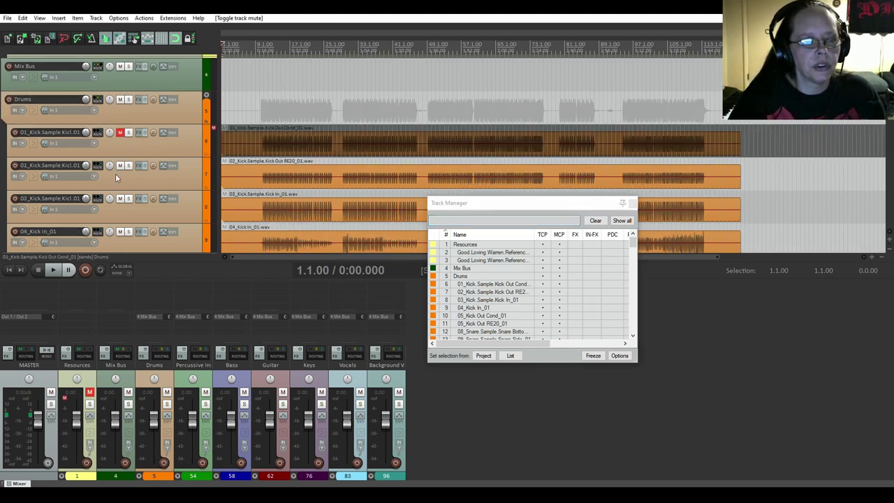
click(119, 166)
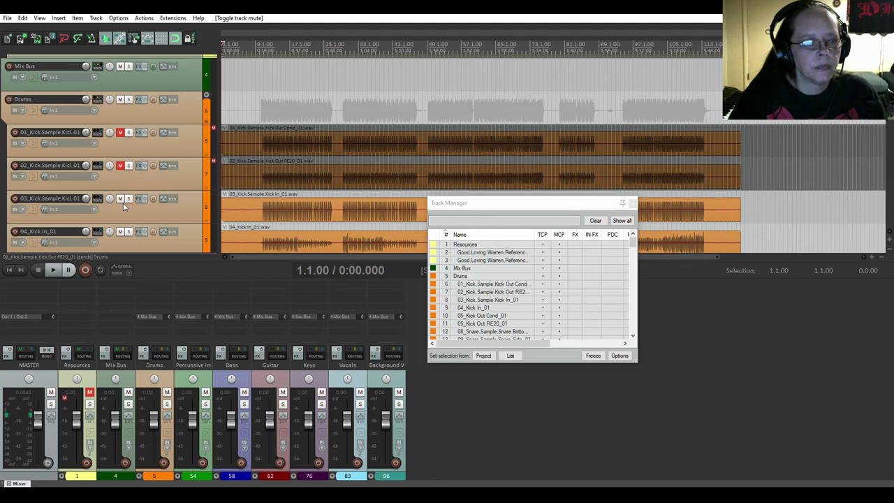
click(120, 199)
- Mute the snare sample tracks 08 (Snare Bottom), 09 (Snare Side) and both 10 OH tracks
scroll(166, 155, down, 2)
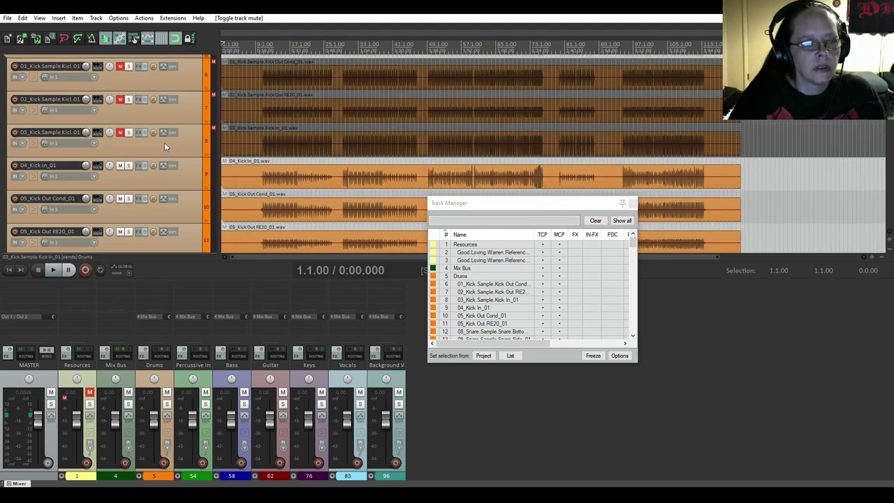
scroll(164, 146, down, 1)
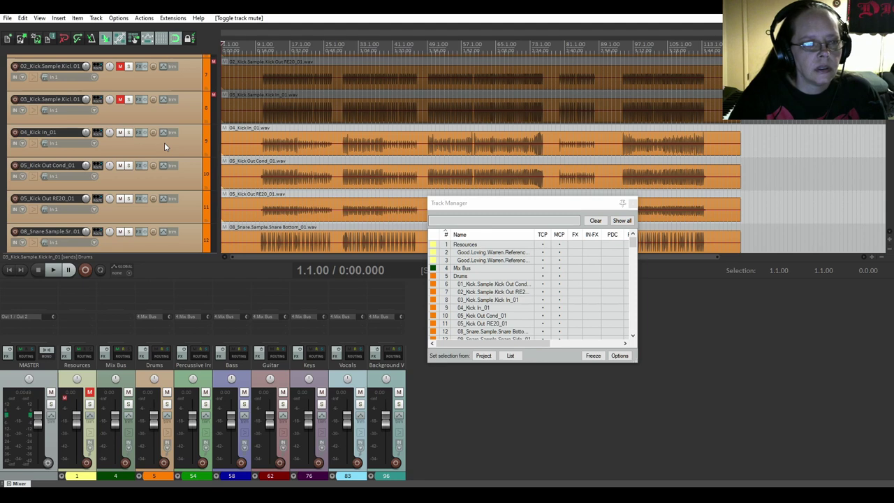
scroll(164, 146, down, 1)
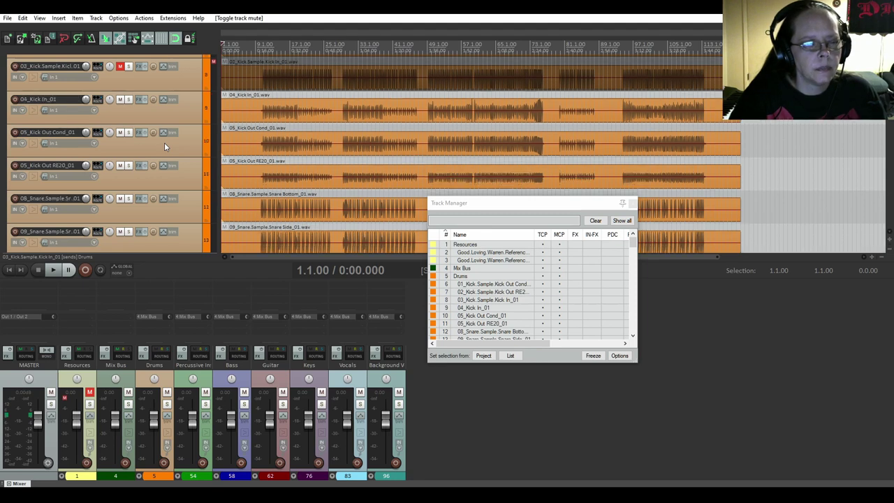
click(120, 198)
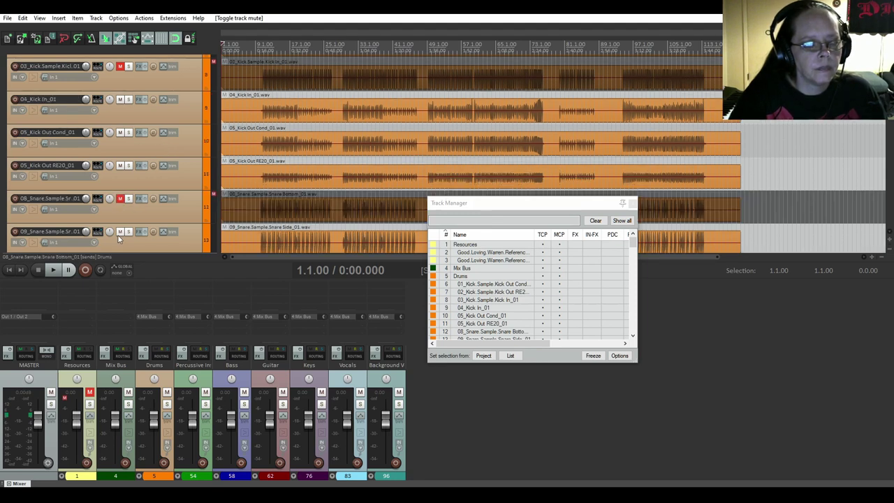
click(120, 232)
scroll(168, 164, down, 3)
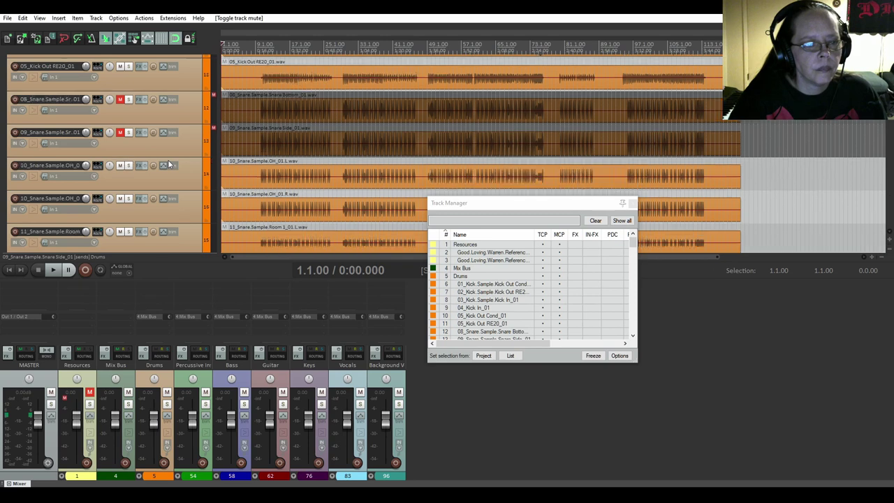
click(120, 166)
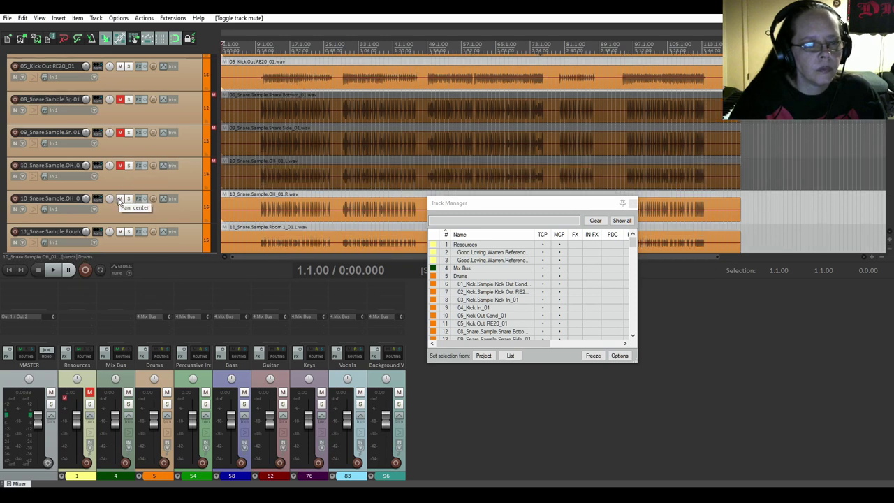
click(120, 198)
- Mute the four snare sample room tracks, 11 Room 1 L and R and 12 Room 2 L and R
click(120, 231)
scroll(176, 171, down, 3)
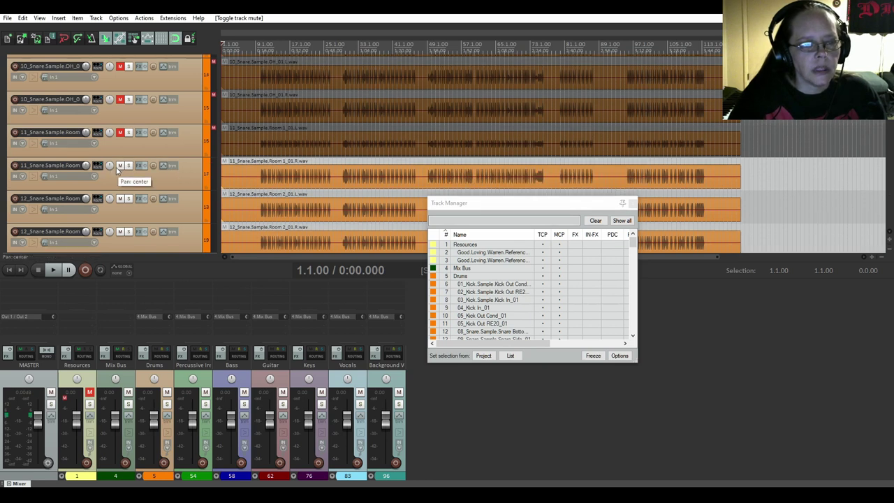
click(120, 167)
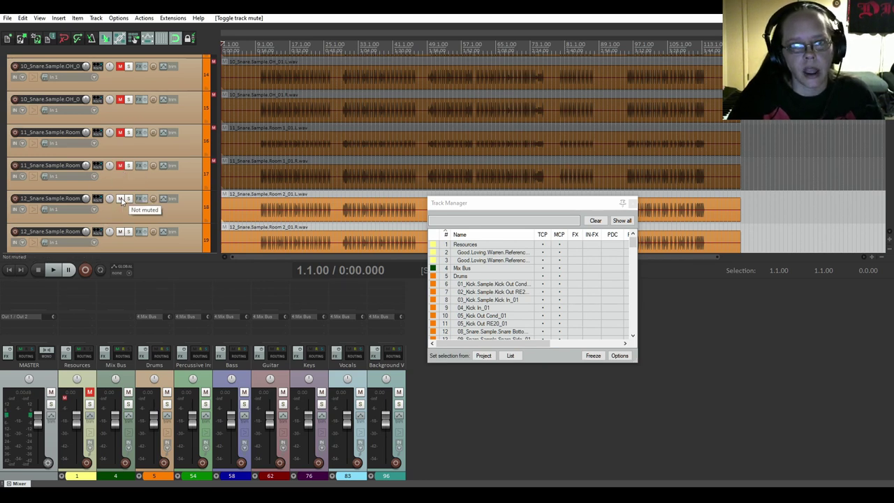
click(120, 199)
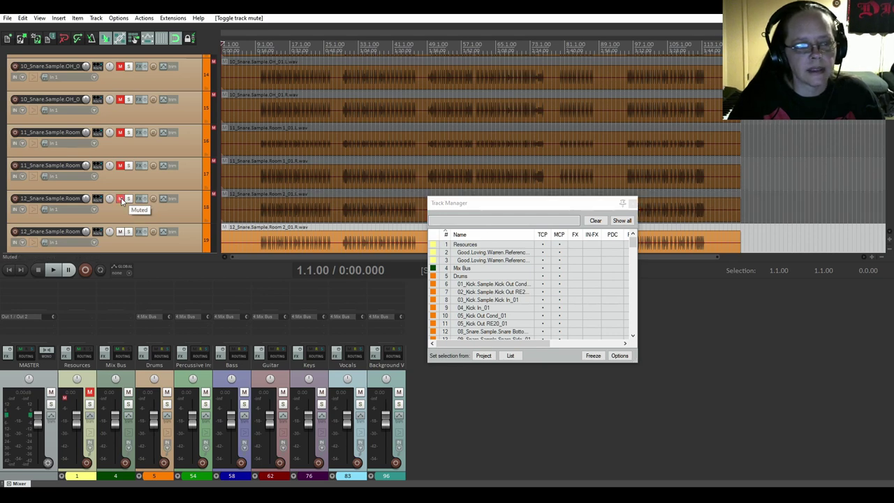
click(120, 231)
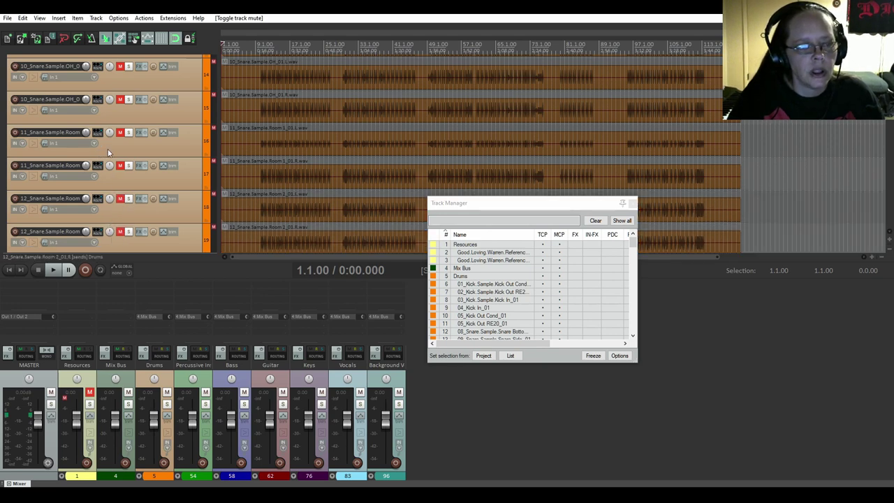
- Mute snare sample tracks 13 (Prums), 14 (Room mono), both 15 SPX 90 tracks and both 16 480L tracks
scroll(108, 152, down, 2)
scroll(109, 155, down, 1)
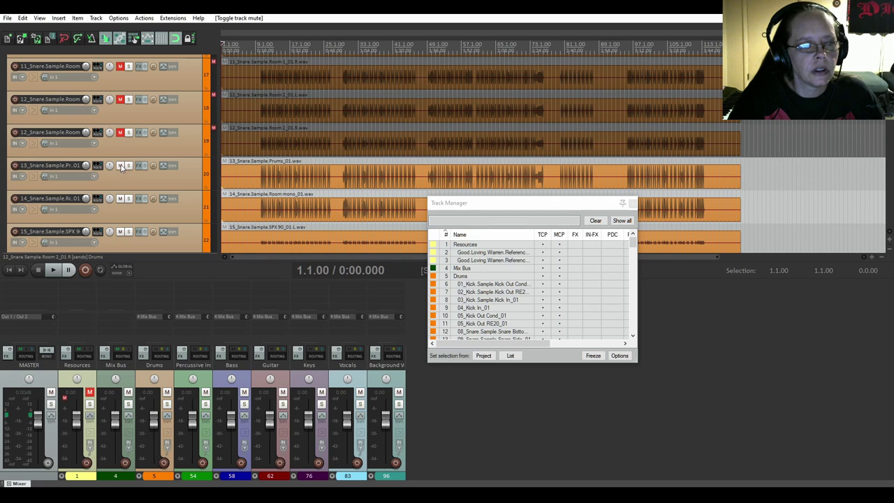
click(120, 165)
click(120, 198)
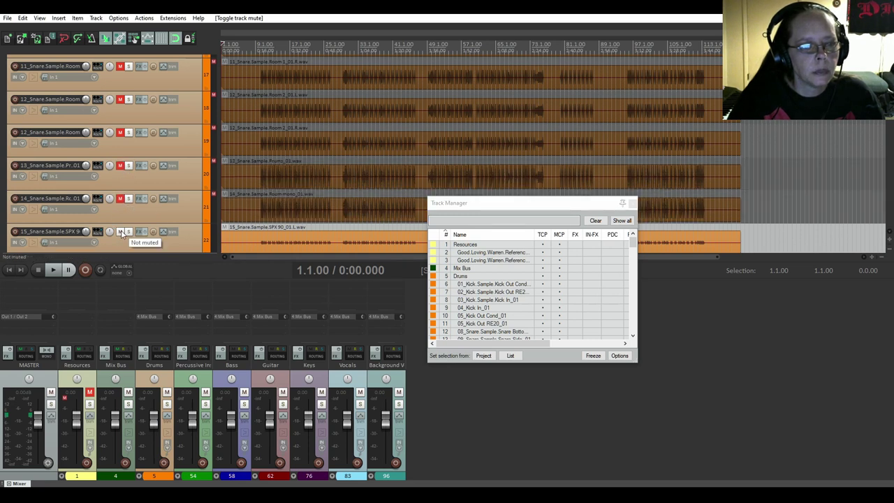
click(120, 231)
scroll(121, 235, down, 1)
scroll(122, 235, down, 2)
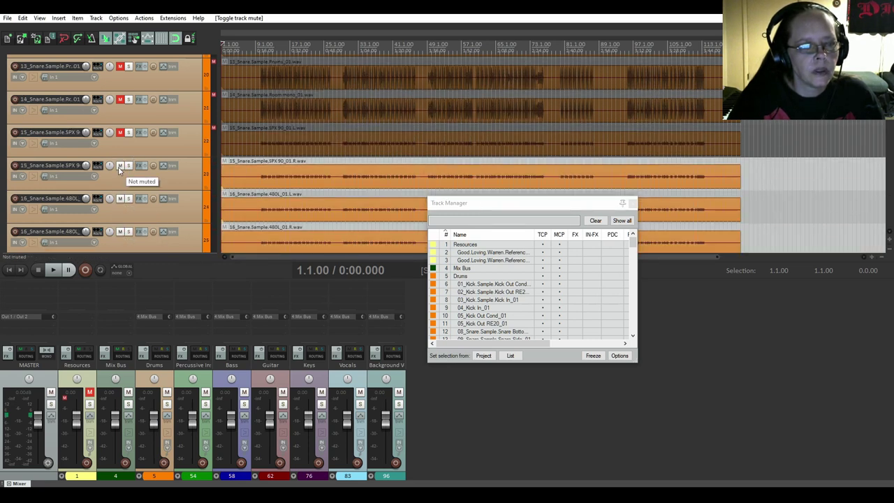
click(119, 167)
click(120, 200)
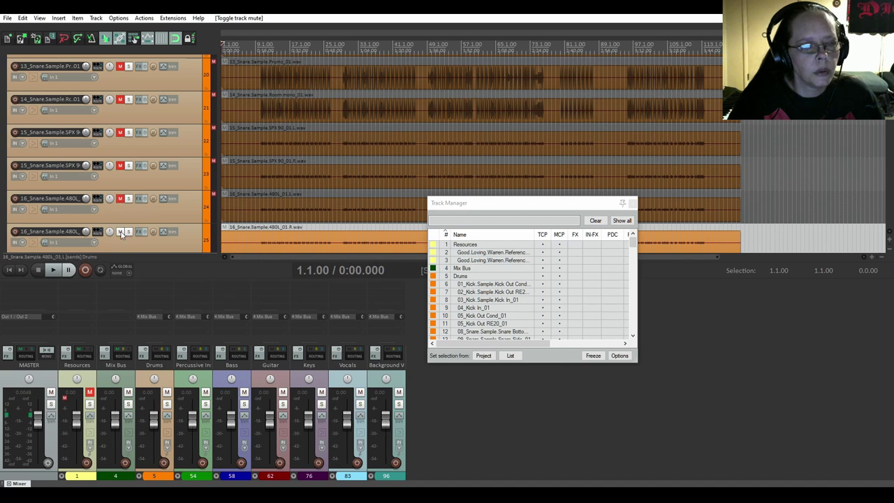
click(120, 233)
- Mute the 19_Snare.Sample.Snare Top_01 track, leaving tracks 17 and 18 active
scroll(134, 164, down, 2)
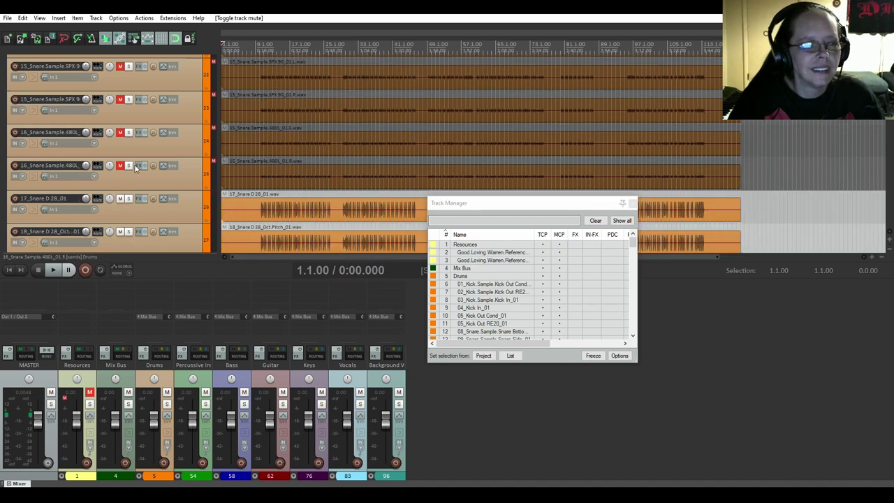
scroll(134, 164, down, 1)
scroll(134, 164, down, 1)
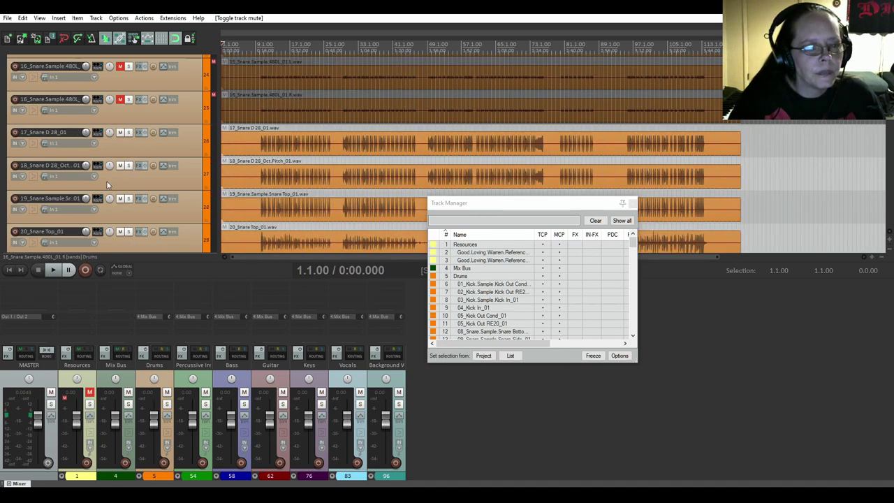
click(120, 200)
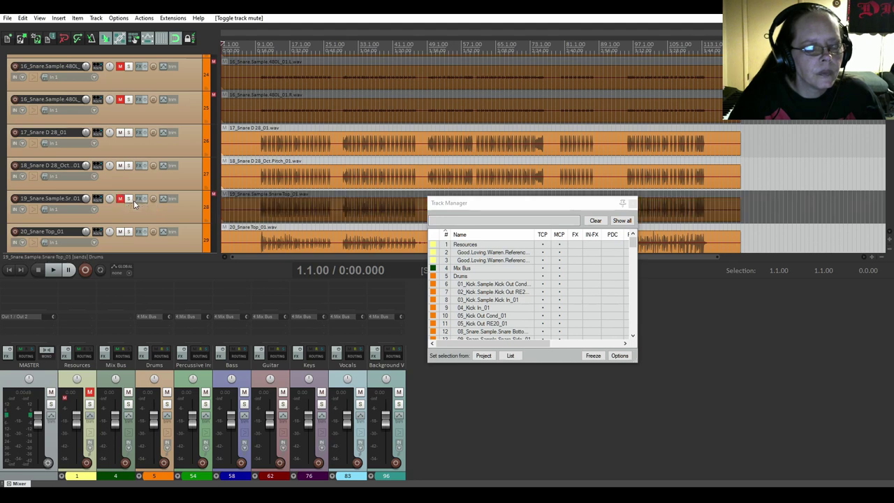
- Review the remaining drum tracks from 20_Snare Top_01 through the toms, overheads, hi-hats and rooms to the SPX 90 pair
scroll(133, 200, down, 5)
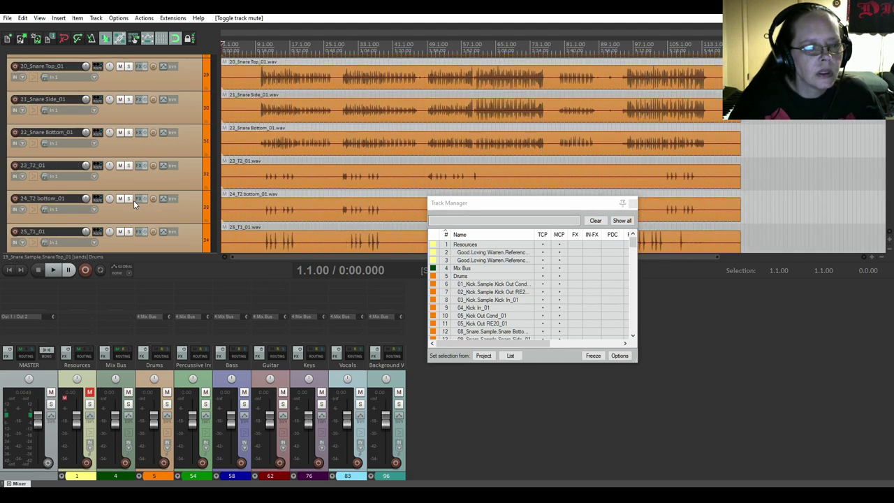
scroll(133, 200, down, 5)
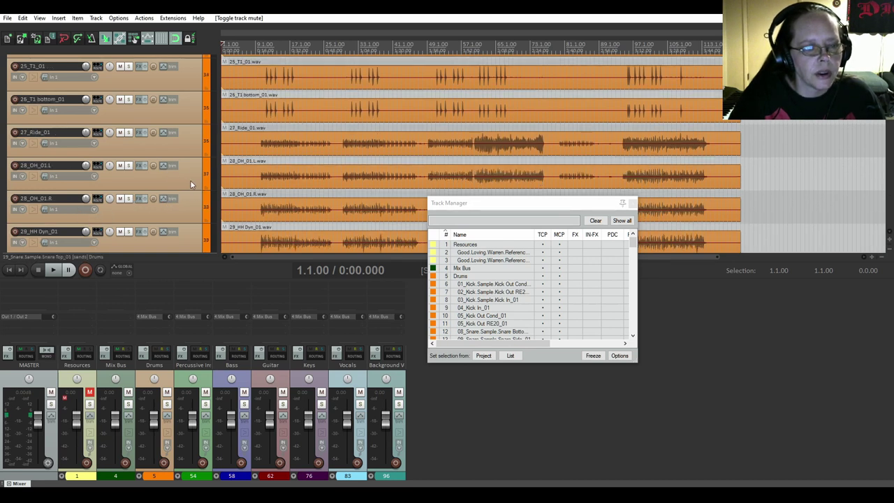
scroll(190, 183, down, 1)
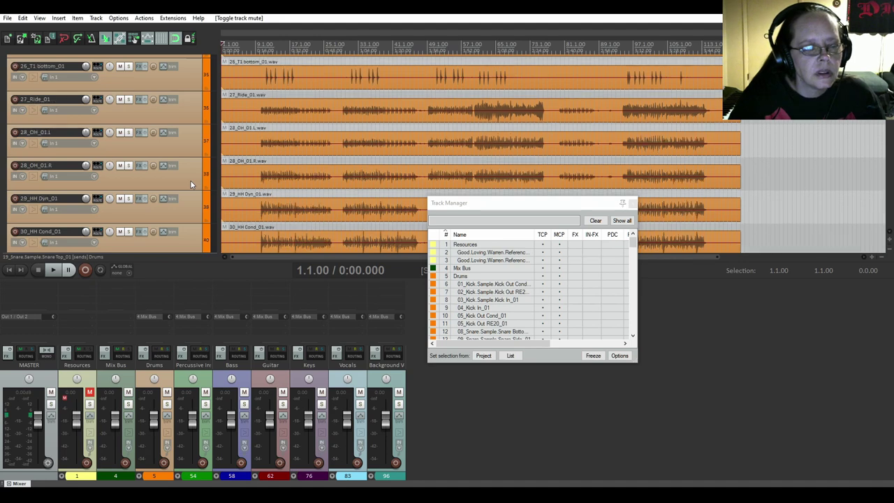
scroll(191, 184, down, 1)
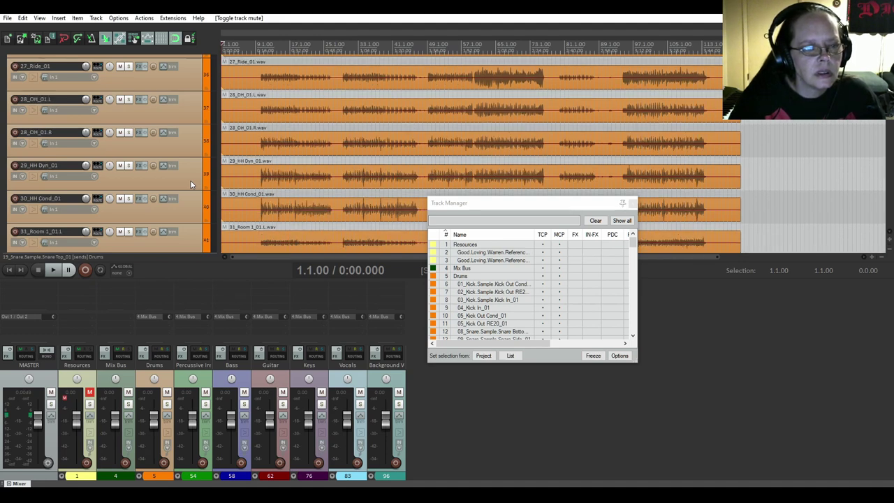
scroll(191, 184, down, 2)
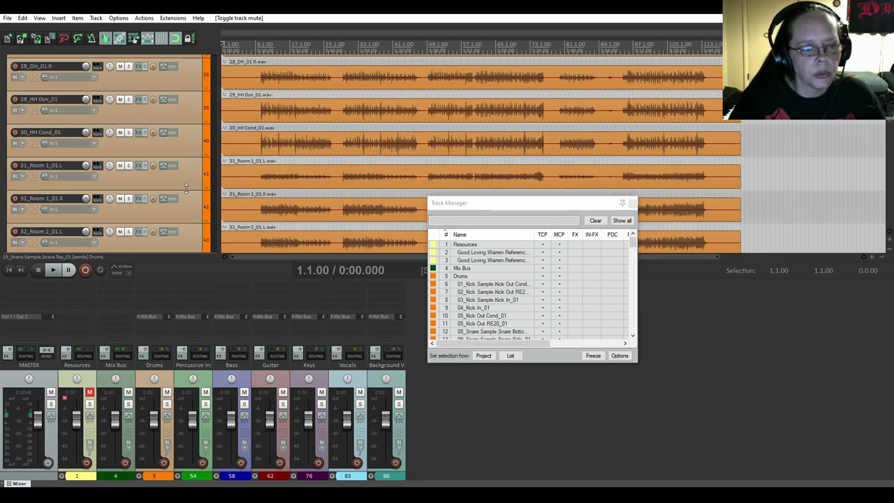
scroll(179, 171, down, 1)
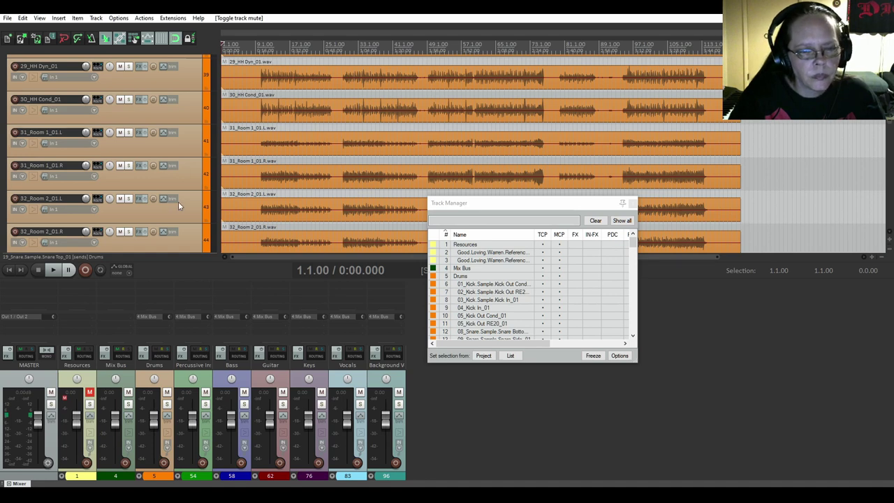
scroll(196, 198, down, 2)
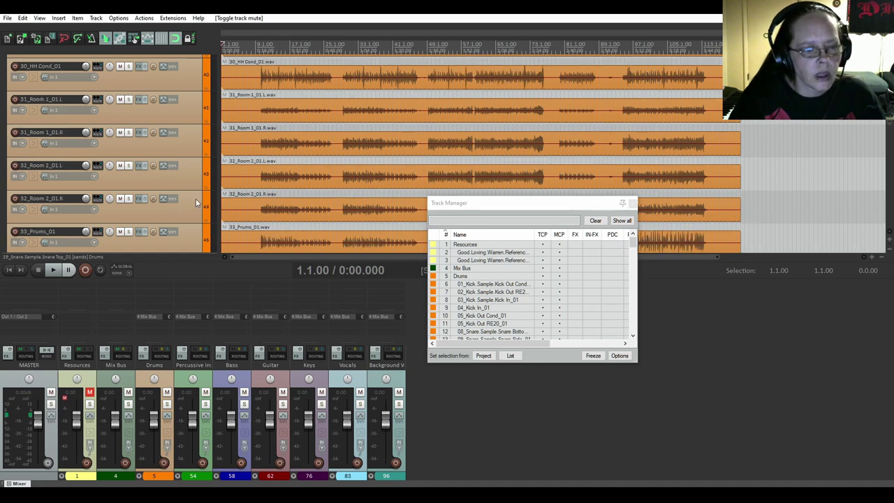
scroll(195, 199, down, 3)
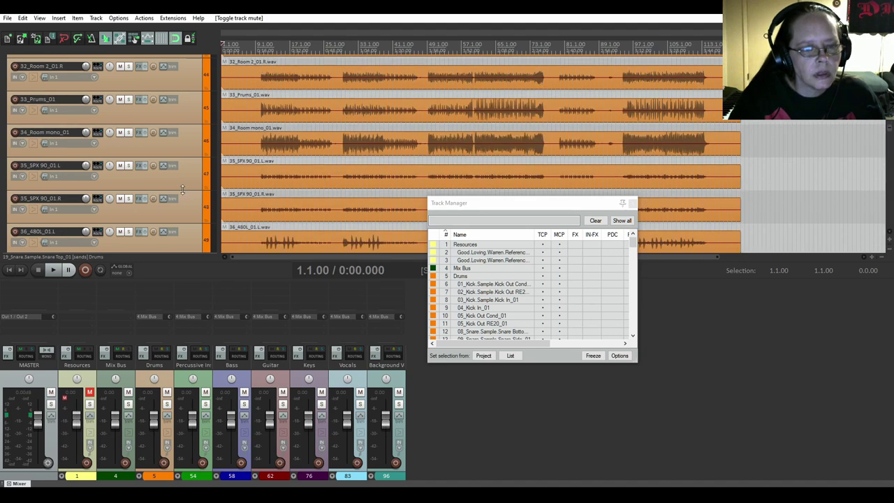
- Select the 35_SPX 90_01 L and R tracks with their items and run the custom action that glues them into one stereo item
click(189, 181)
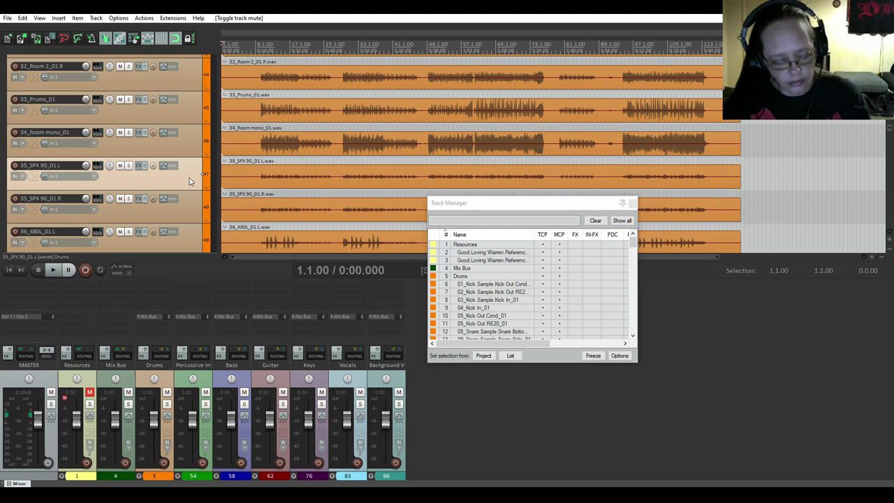
double_click(189, 180)
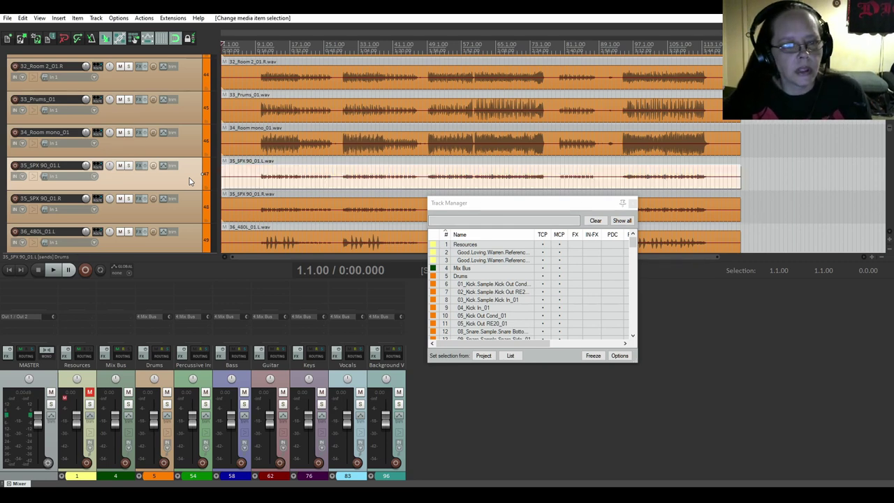
ctrl+double_click(187, 211)
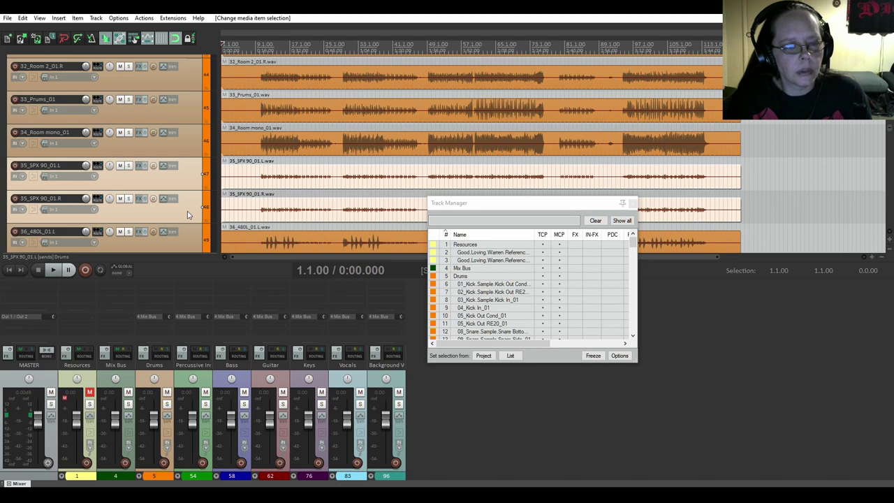
click(144, 18)
click(158, 66)
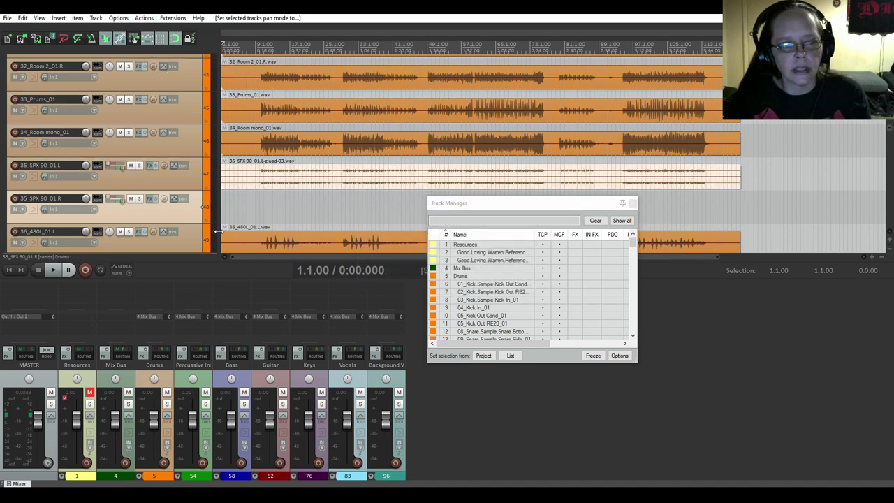
- Delete the emptied 35_SPX 90_01.R track
key(Delete)
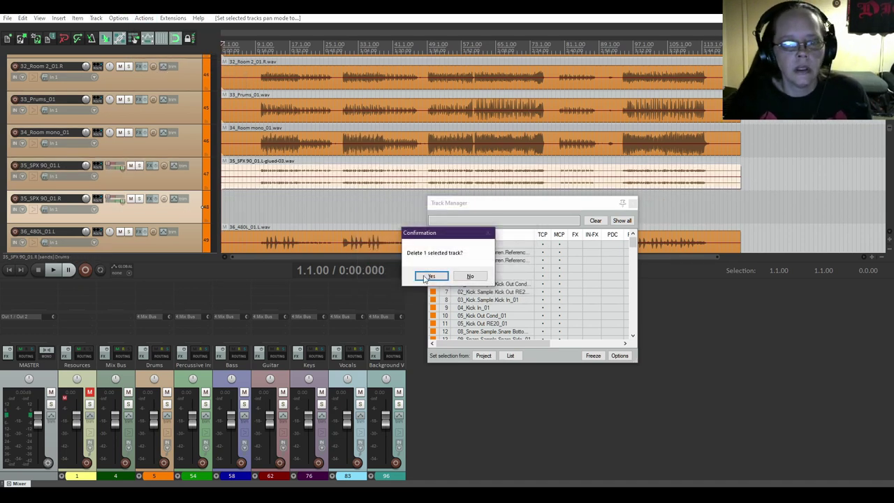
click(429, 277)
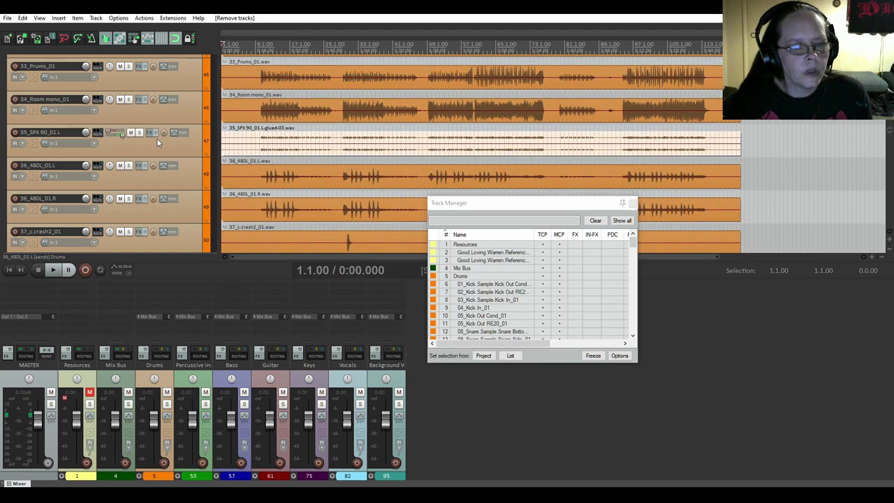
- Glue the 36_480L_01 L and R items into one stereo item with the custom Stereo action and delete the emptied 36_480L_01.R track
click(192, 184)
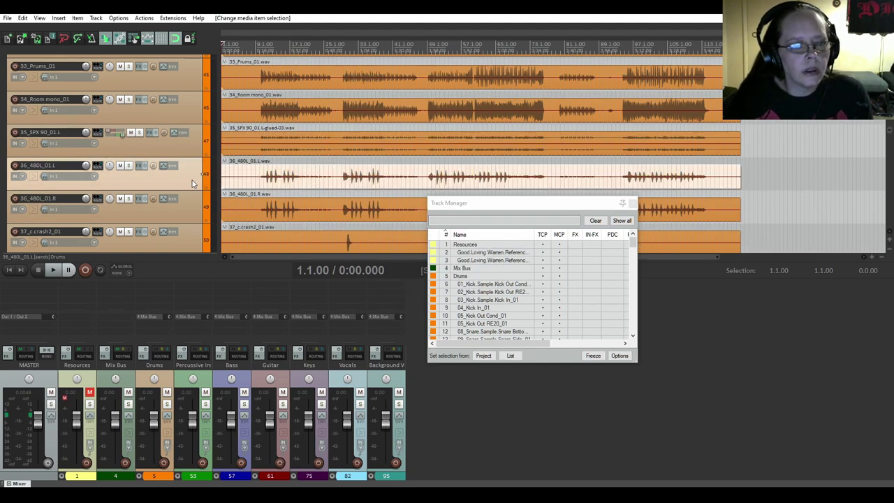
ctrl+click(185, 212)
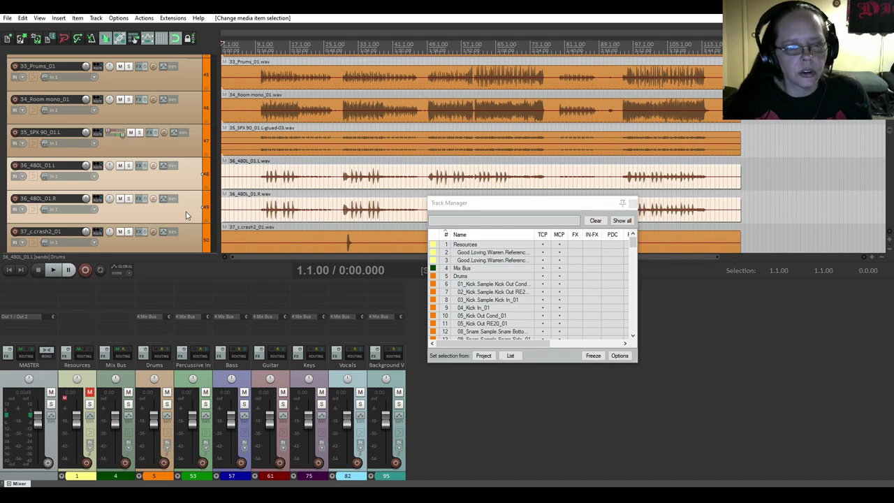
click(144, 18)
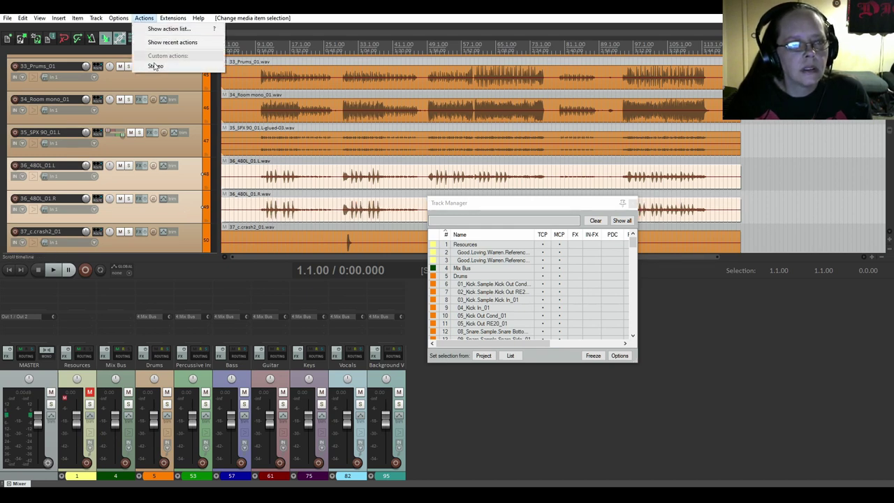
click(156, 66)
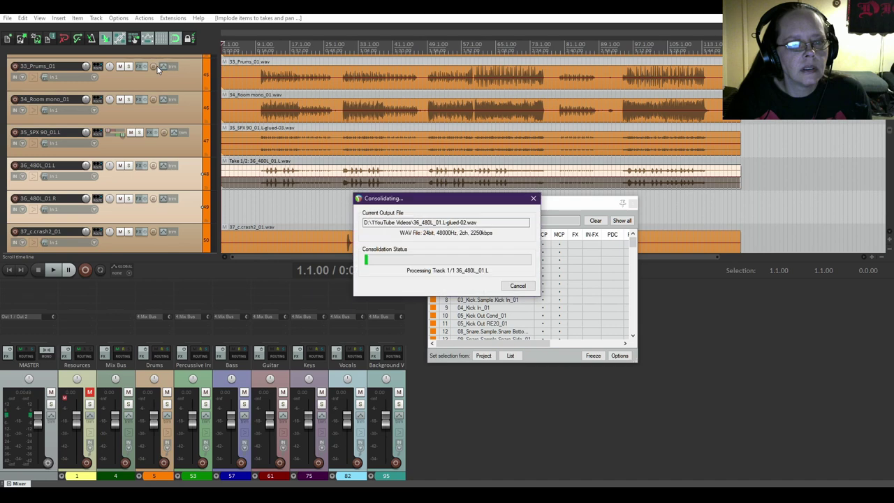
click(188, 217)
key(Delete)
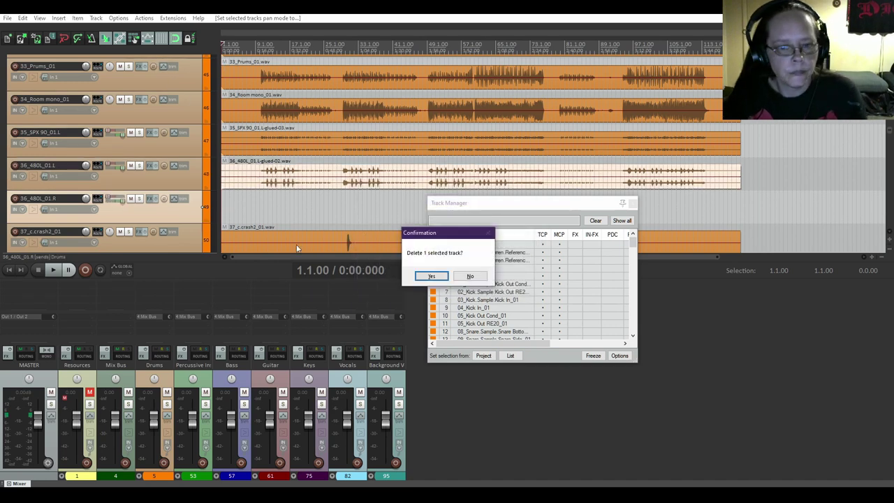
click(430, 276)
- Enlarge the Track Manager to show its columns from Name through Freeze and move it up over the arrange area
scroll(150, 166, down, 1)
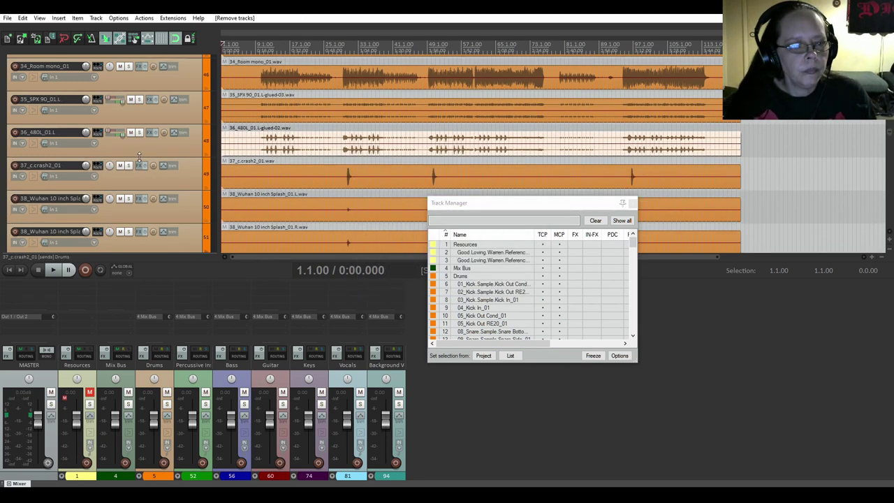
scroll(150, 166, down, 1)
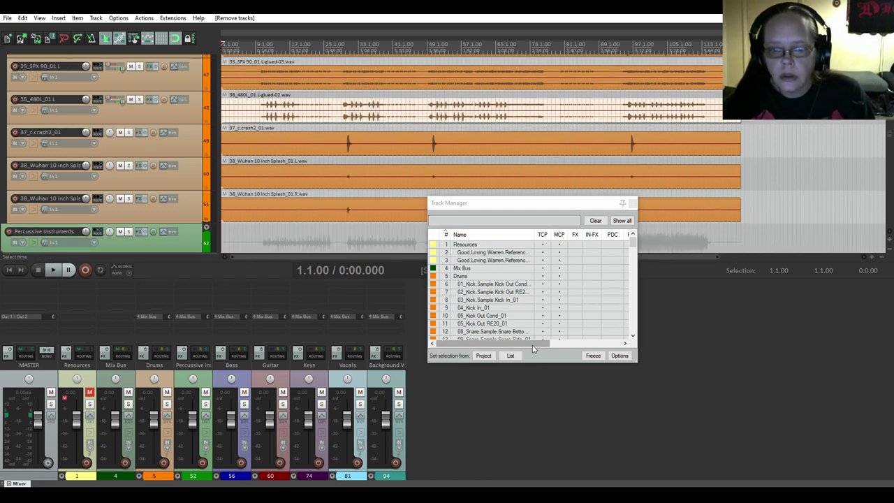
drag(533, 349, 568, 349)
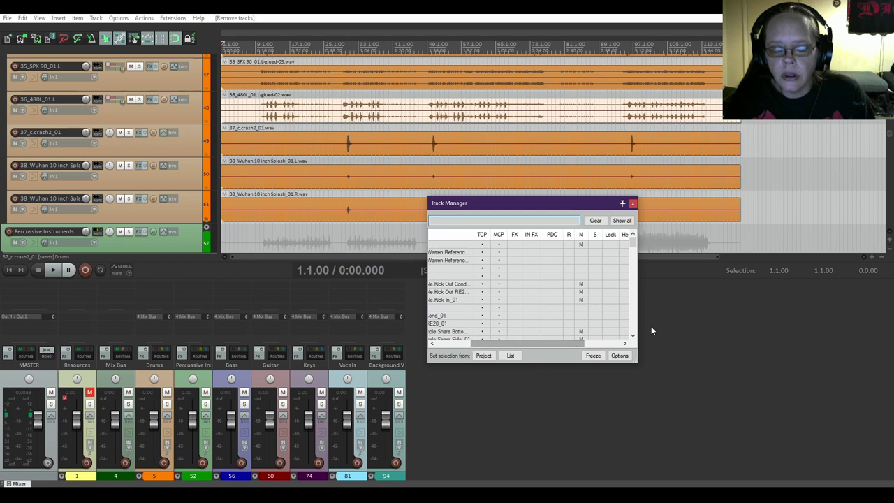
drag(636, 361, 738, 419)
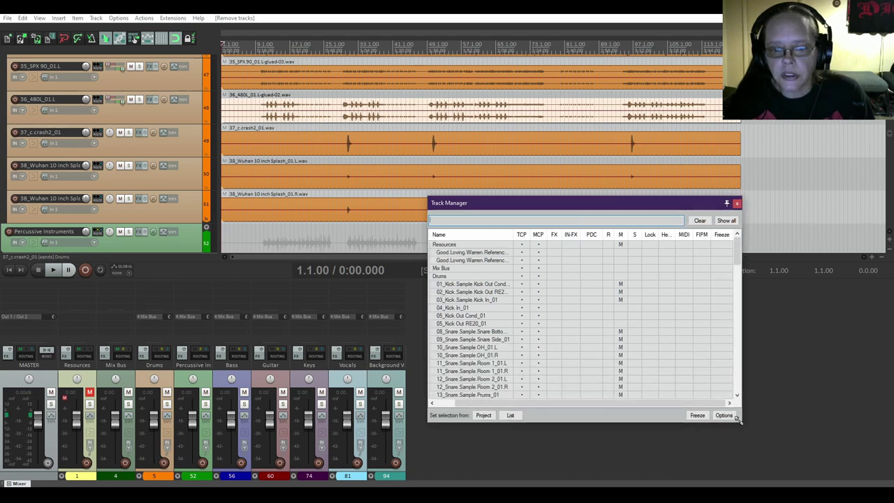
drag(569, 210, 454, 99)
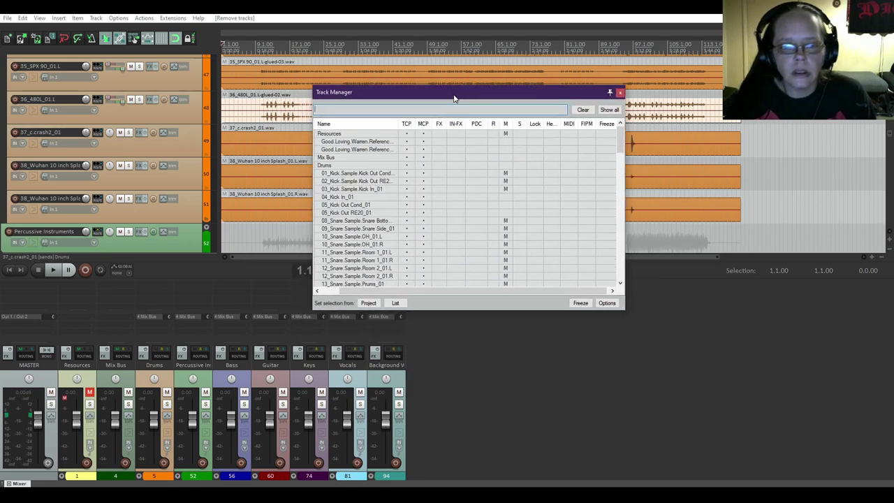
- Hide the muted kick sample tracks 01, 02 and 03 from both the track panel and the mixer
click(406, 173)
click(425, 174)
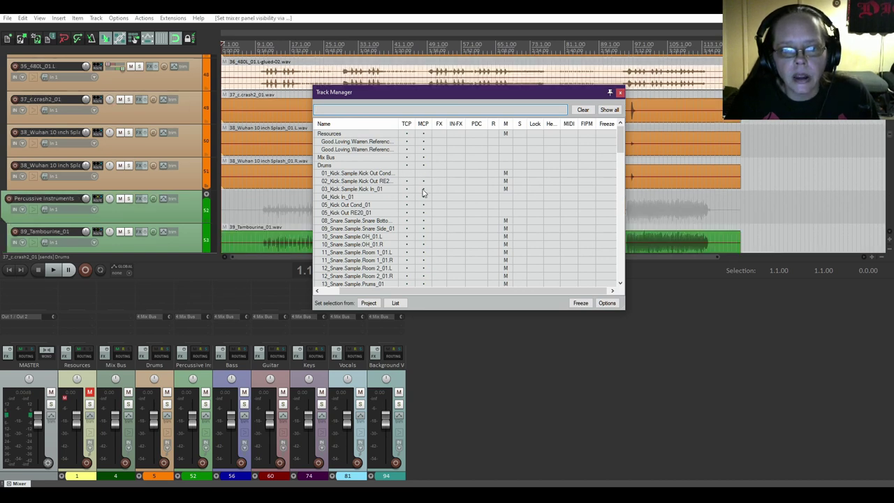
click(408, 181)
click(423, 181)
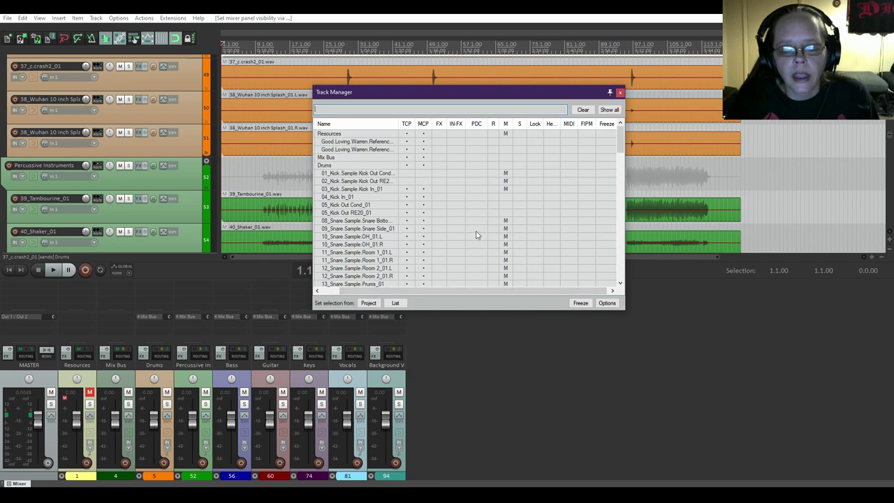
click(407, 190)
click(423, 189)
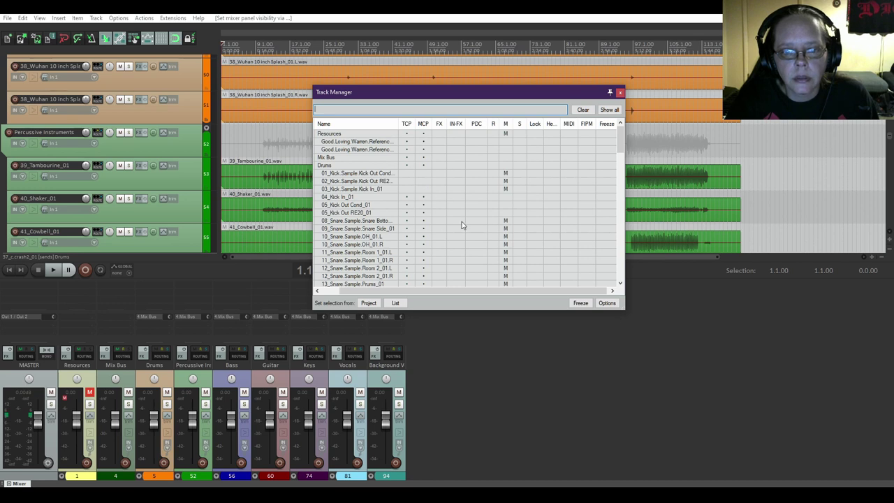
- Hide snare sample tracks 08 (Snare Bottom), 09 (Snare Side) and both 10 OH tracks from the track panel and mixer
click(407, 220)
click(423, 220)
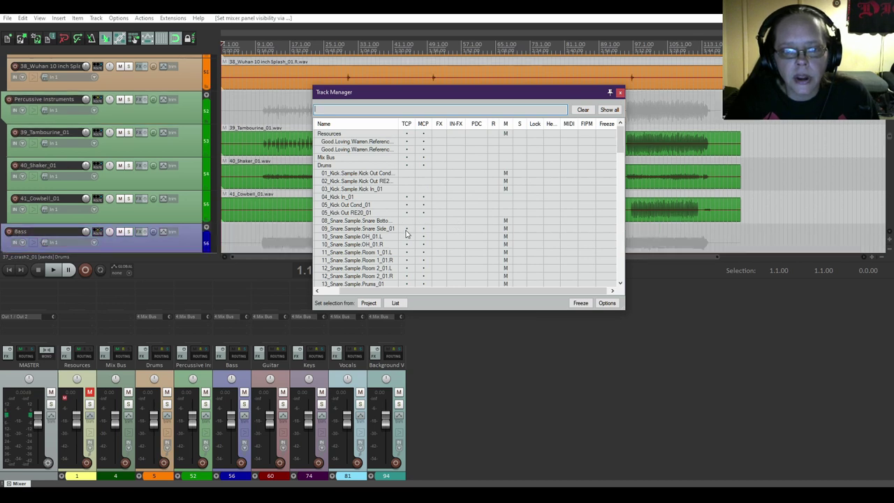
click(407, 228)
click(424, 228)
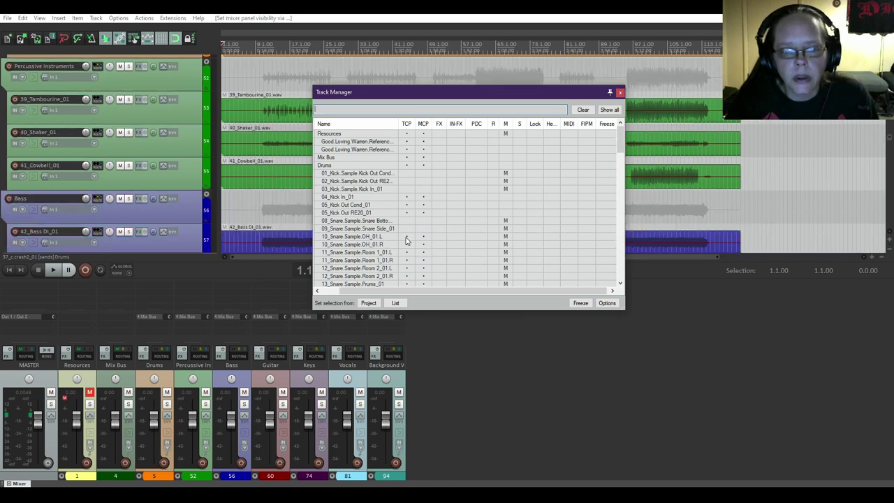
click(407, 236)
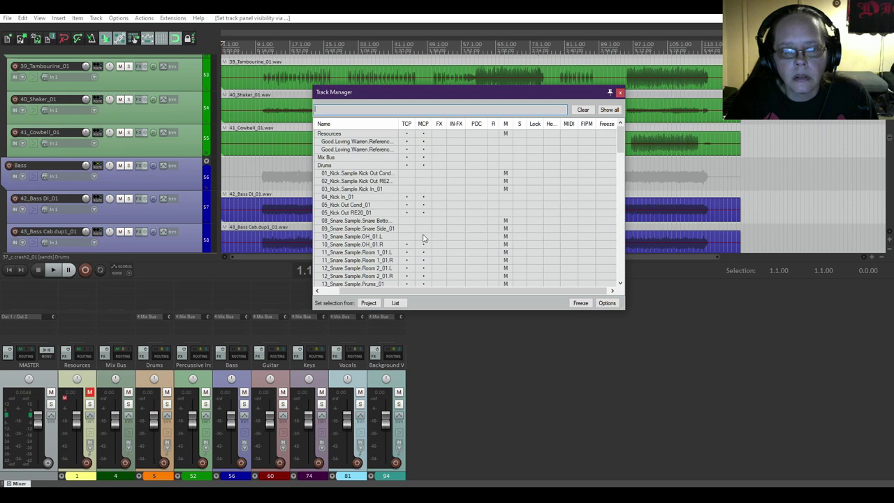
click(422, 237)
click(423, 245)
click(408, 245)
- Hide the L and R snare sample room tracks, 11 Room 1 and 12 Room 2, from the track panel and mixer
click(407, 252)
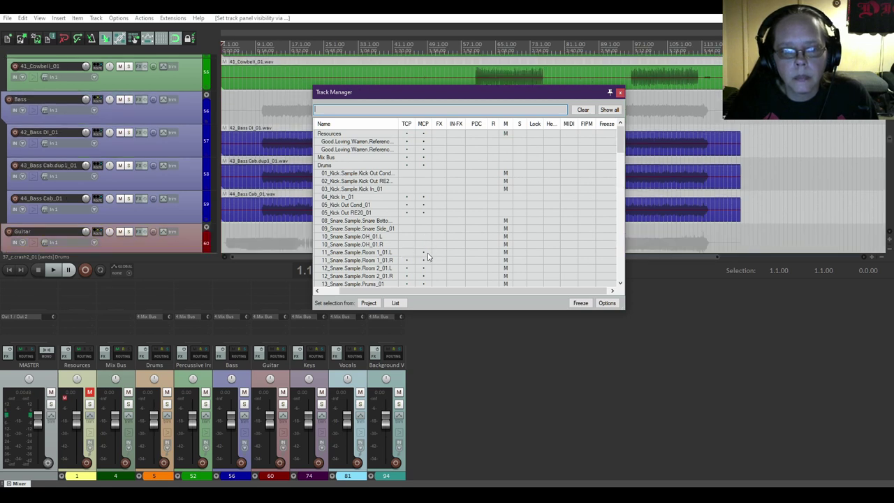
click(423, 252)
click(424, 260)
click(408, 260)
click(407, 268)
click(423, 267)
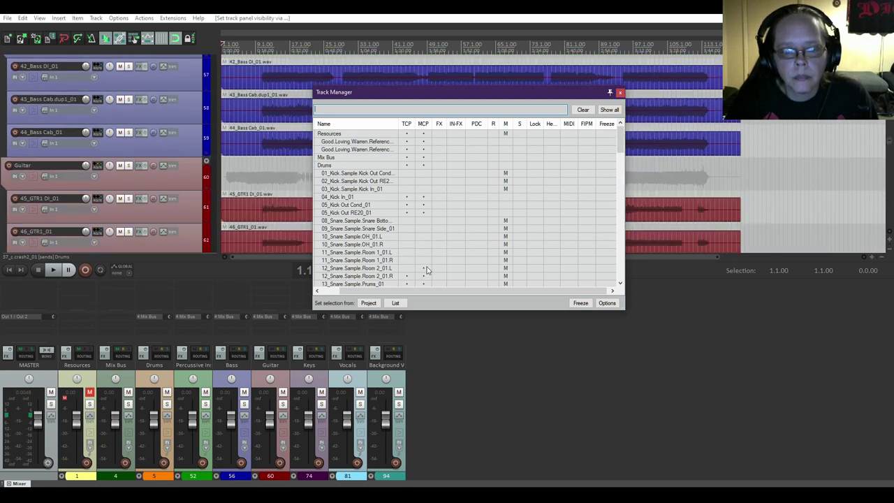
click(423, 268)
click(408, 276)
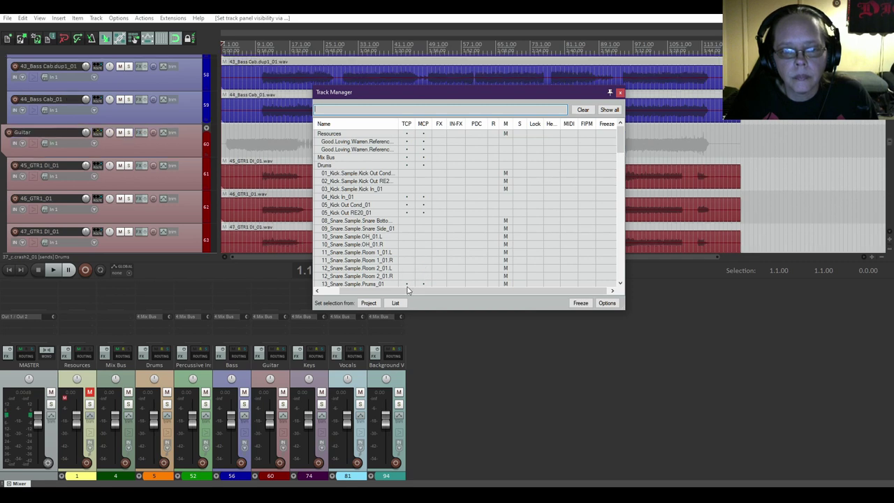
- Hide snare sample tracks 13 (Prums) and 14 (Room mono) from the track panel and mixer
scroll(442, 209, down, 1)
scroll(442, 206, down, 1)
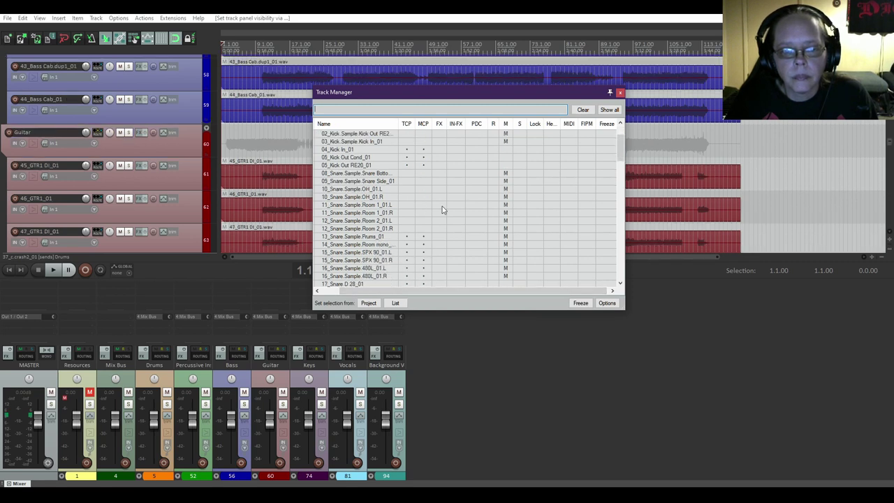
click(408, 237)
click(423, 237)
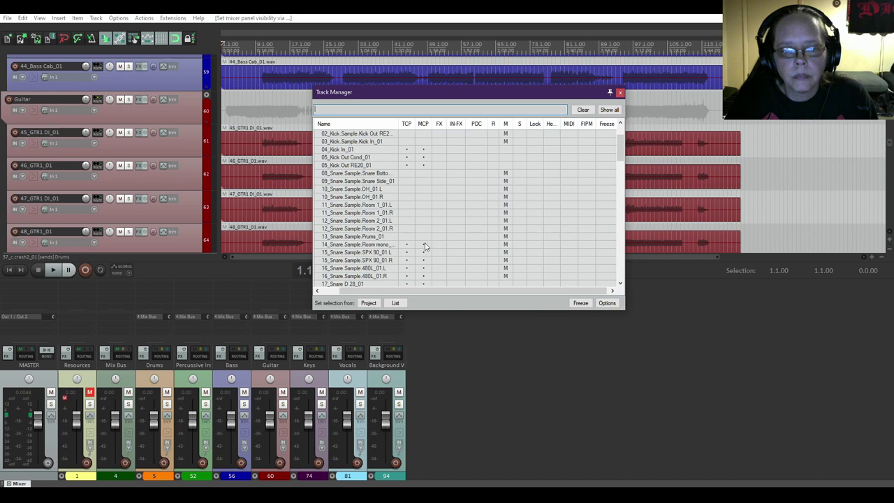
click(407, 245)
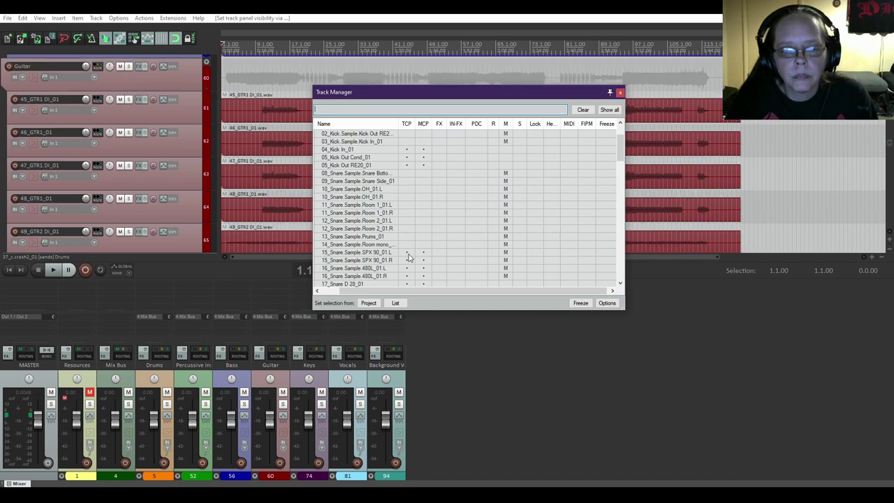
- Hide the L and R snare sample tracks 15 SPX 90 and 16 480L from the track panel and mixer
click(408, 254)
click(422, 253)
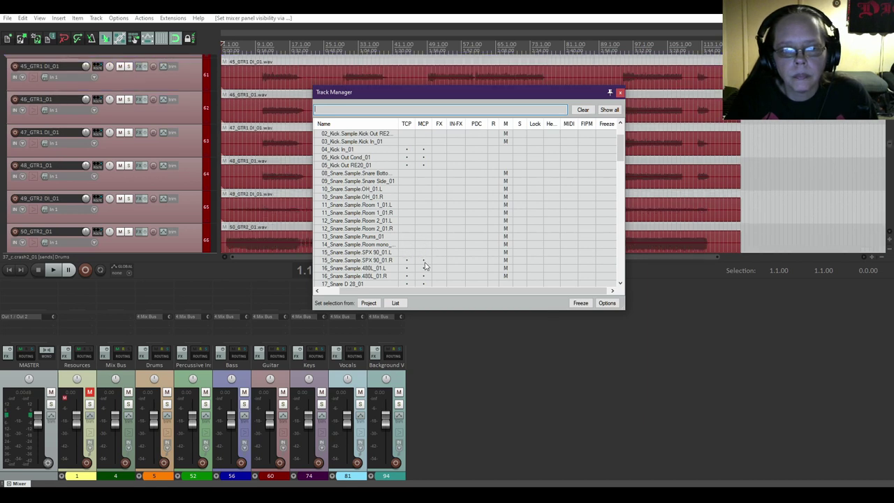
click(423, 260)
click(408, 261)
click(407, 269)
click(422, 269)
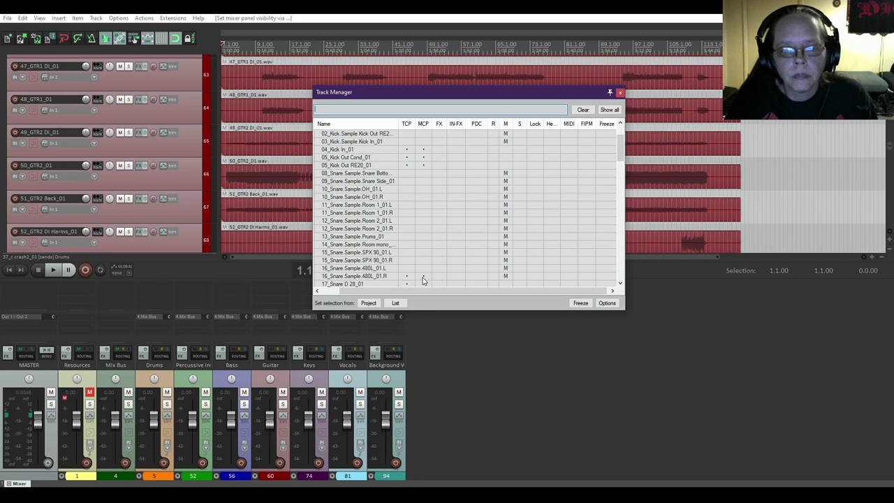
click(408, 276)
- Hide the 19_Snare.Sample.Snare Top_01 track from the mixer and track panel
scroll(440, 207, down, 3)
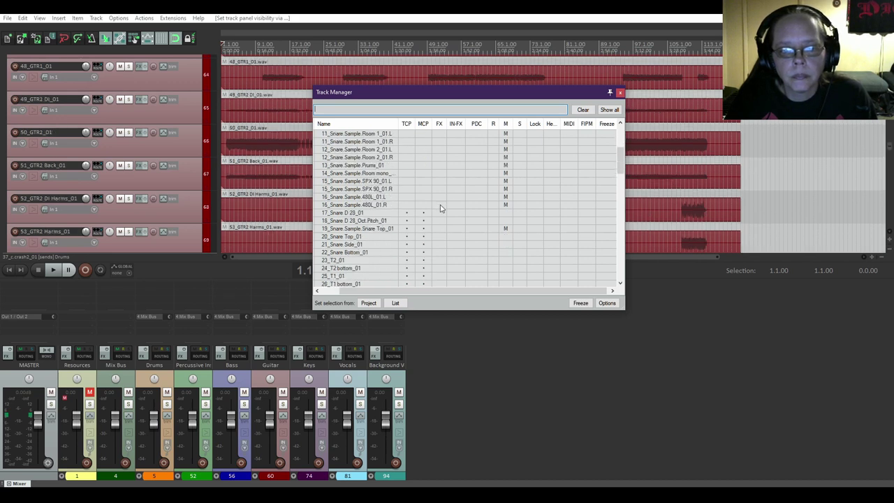
click(423, 230)
click(407, 229)
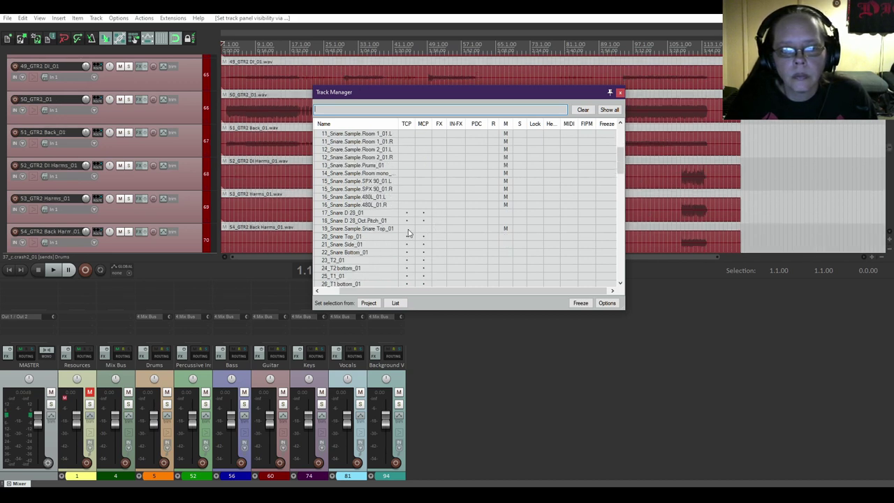
- Mute the 45_GTR1 DI_01 and 47_GTR1 DI_01 tracks in the Guitar folder
scroll(105, 140, up, 5)
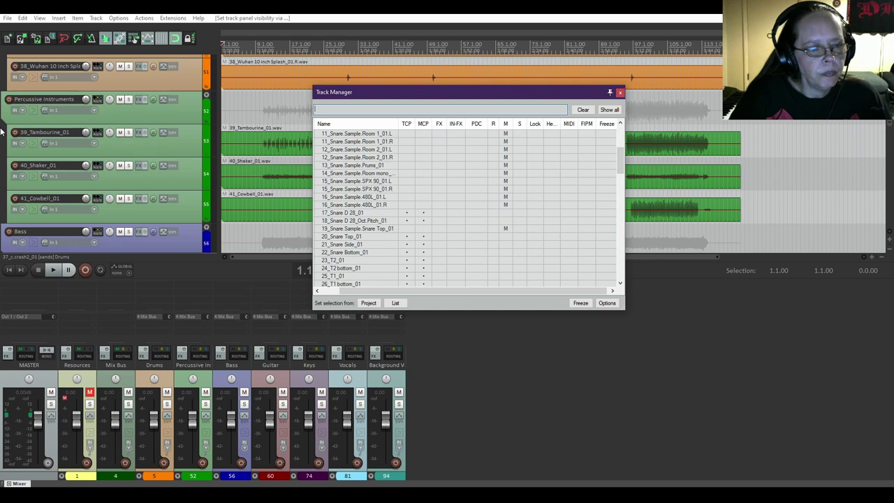
scroll(2, 131, down, 3)
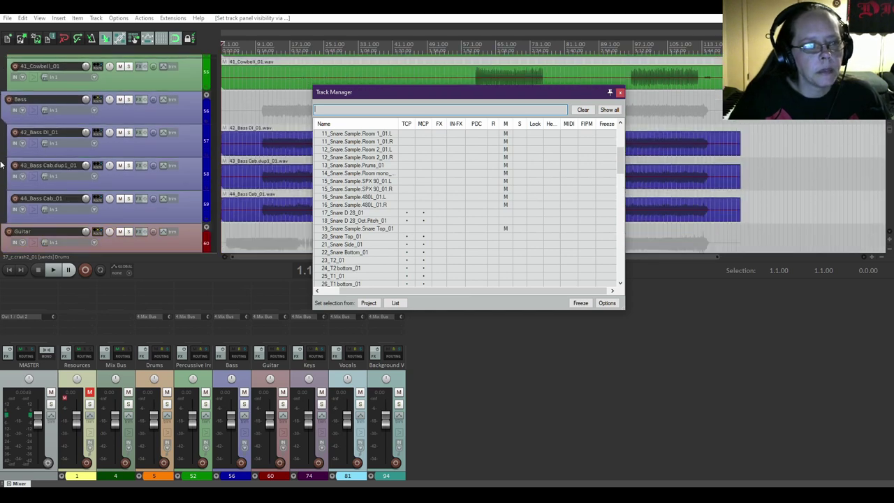
scroll(2, 149, down, 1)
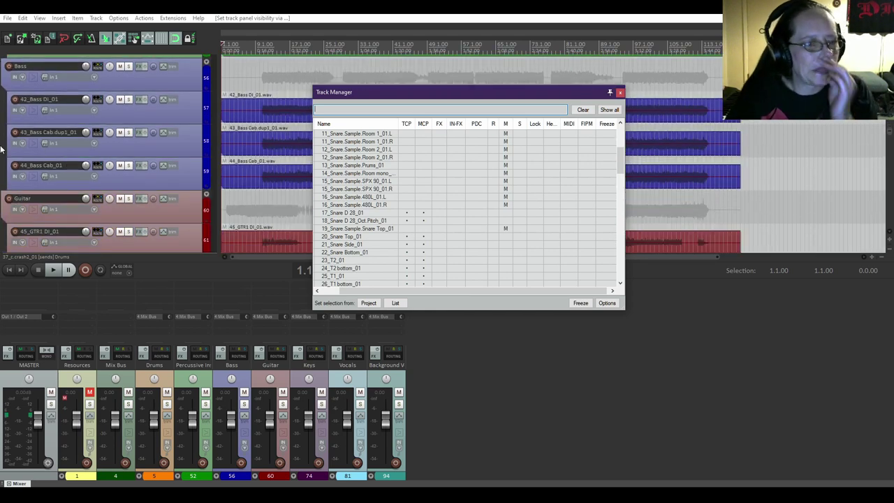
scroll(2, 149, down, 2)
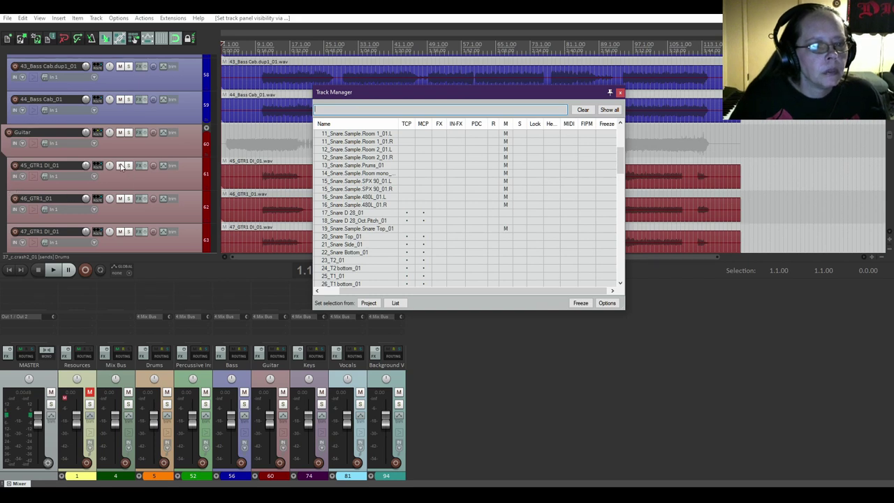
click(120, 166)
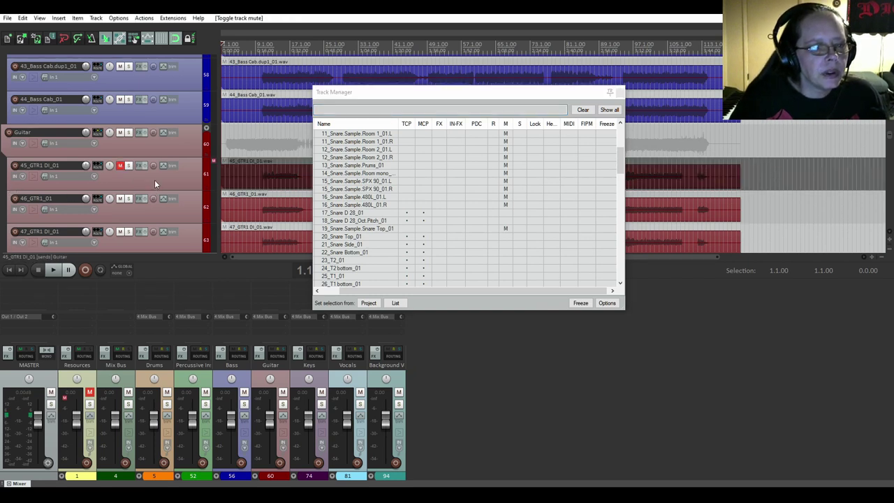
scroll(155, 180, down, 1)
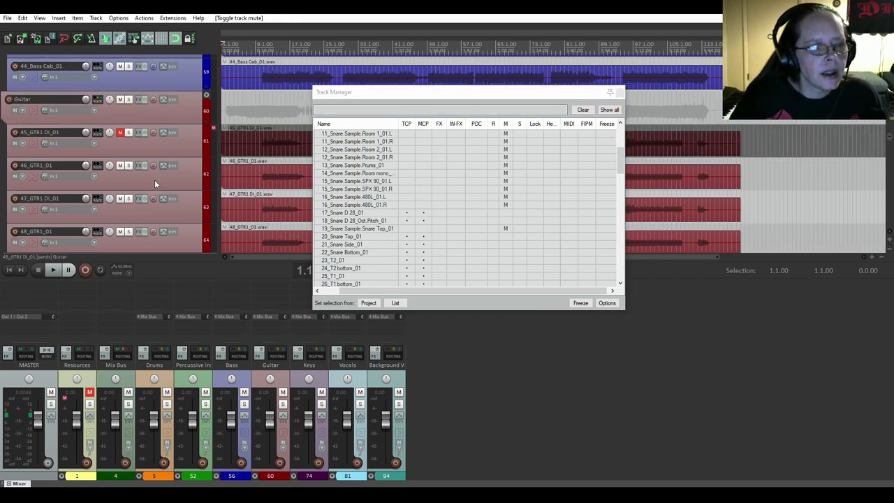
click(119, 199)
scroll(158, 187, down, 1)
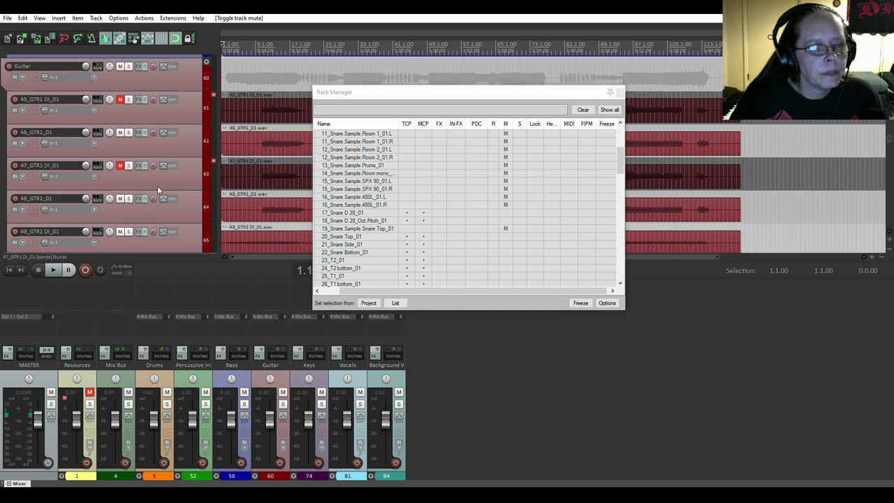
- Mute the 49_GTR2 DI_01, 52_GTR2 DI Harms_01 and 55_GTR2 DI Harms_01 tracks in the Guitar folder
click(120, 232)
scroll(170, 156, down, 3)
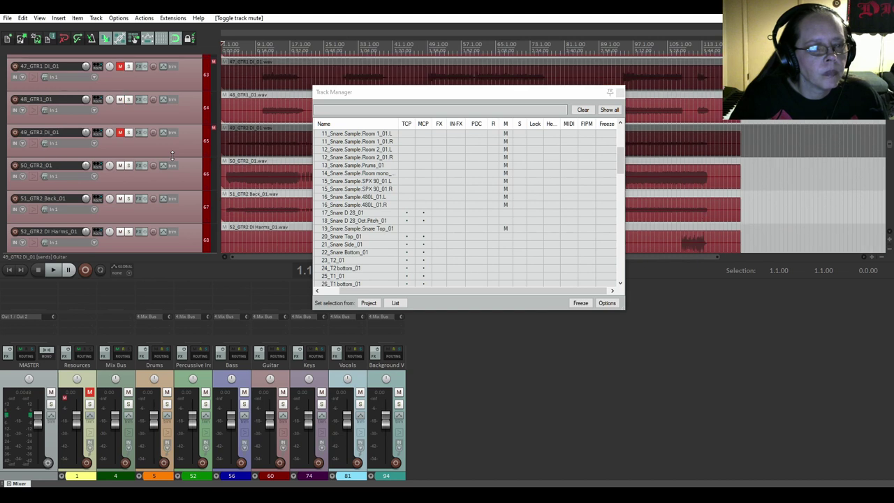
scroll(172, 154, down, 1)
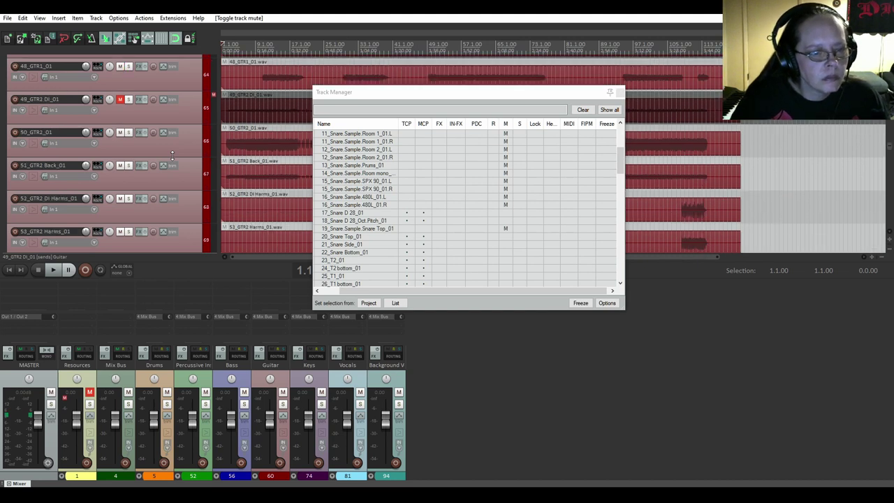
click(121, 199)
scroll(188, 194, down, 2)
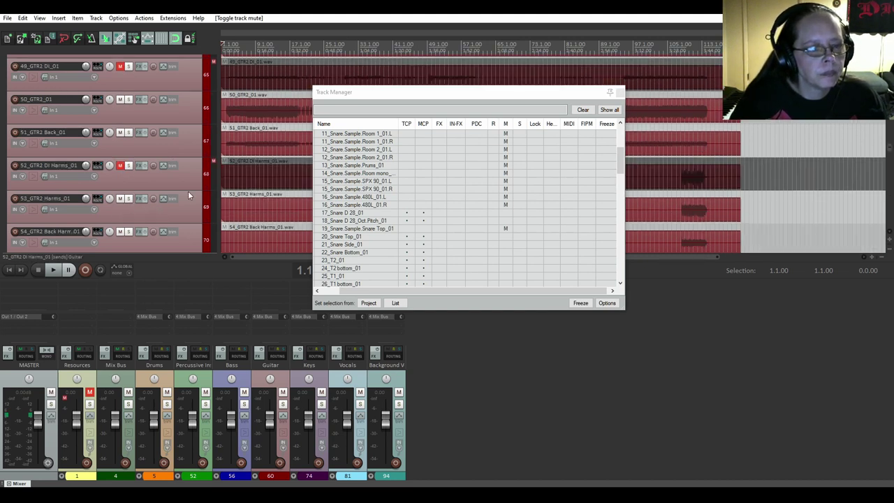
click(120, 231)
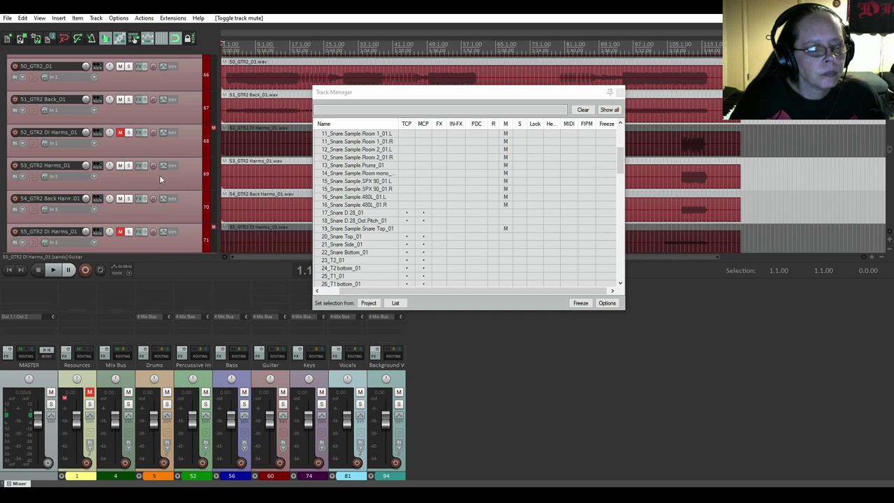
scroll(160, 172, down, 1)
scroll(161, 172, down, 2)
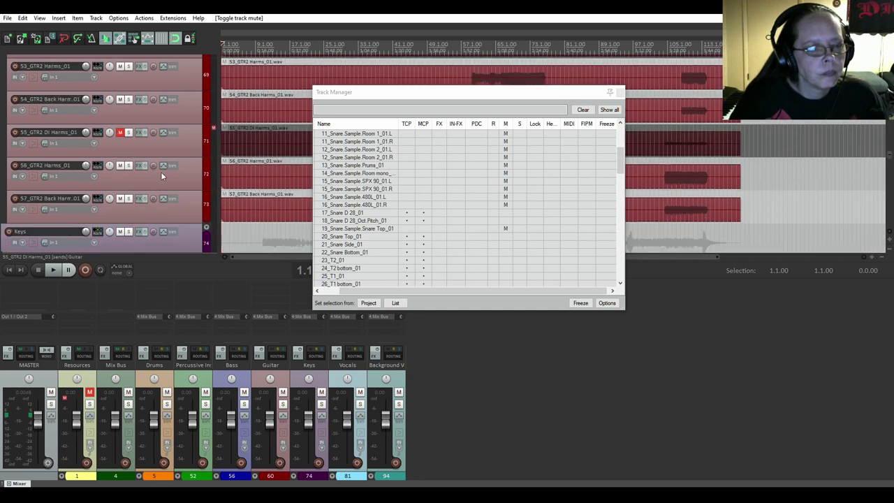
scroll(161, 172, up, 1)
- Hide the muted 45_GTR1 DI_01 and 47_GTR1 DI_01 tracks from the track panel and mixer
scroll(443, 205, down, 2)
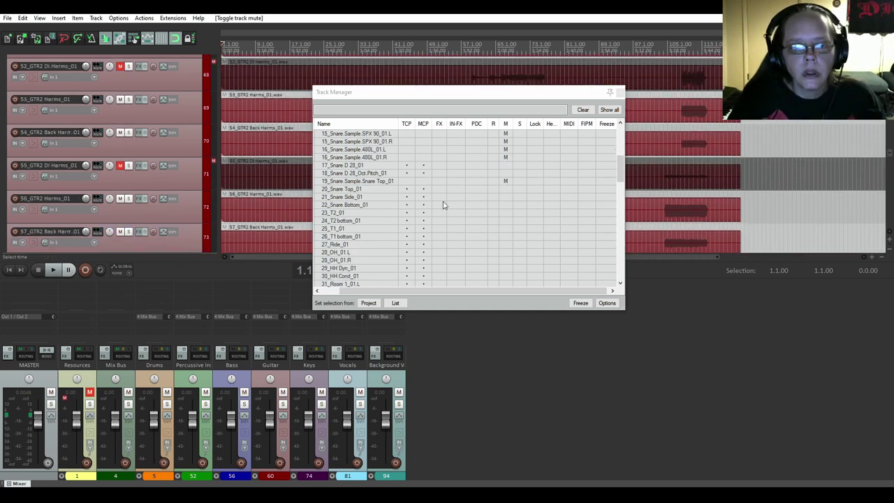
scroll(443, 205, down, 6)
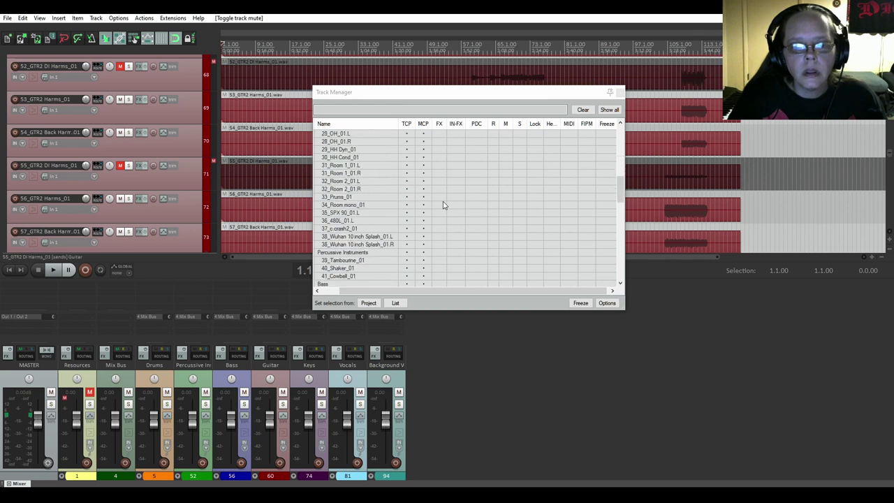
scroll(443, 205, down, 4)
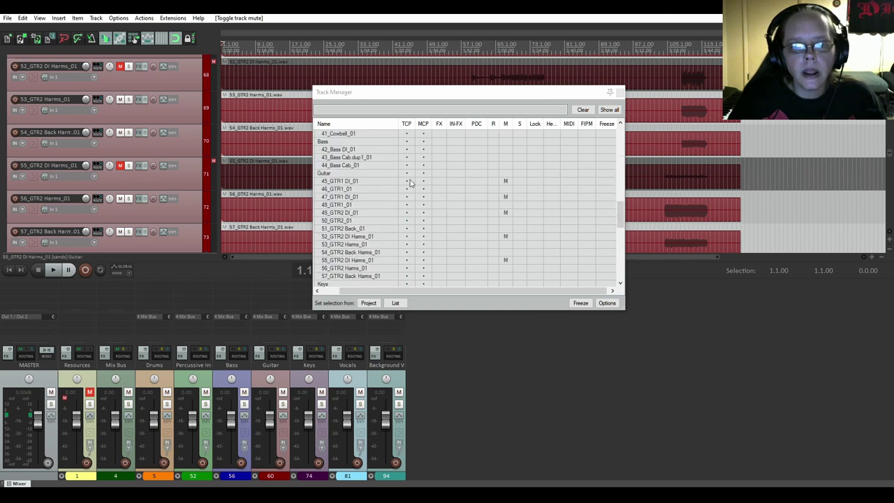
click(407, 181)
click(423, 181)
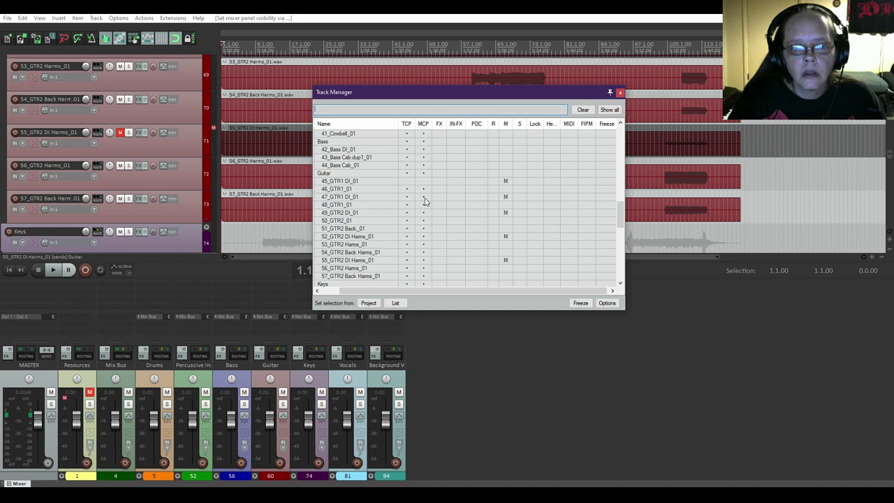
click(423, 197)
click(406, 197)
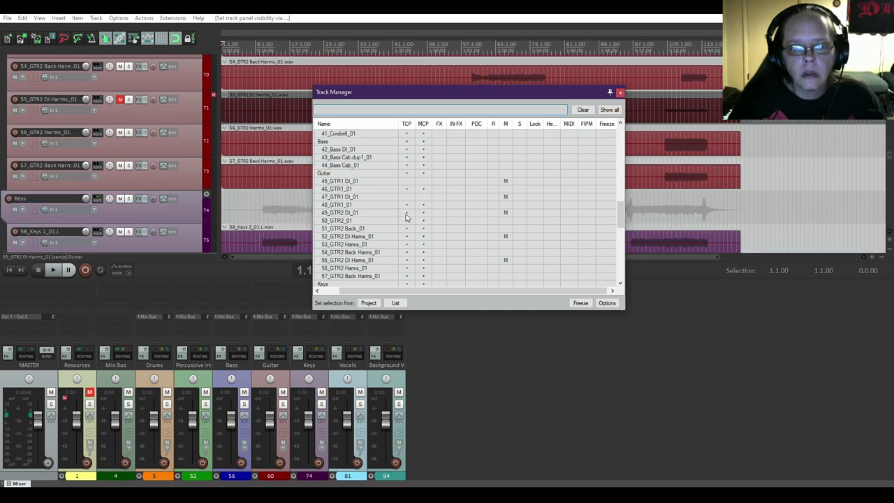
- Hide the muted GTR2 DI tracks 49, 52 and 55 from the track panel and mixer
click(407, 213)
click(423, 215)
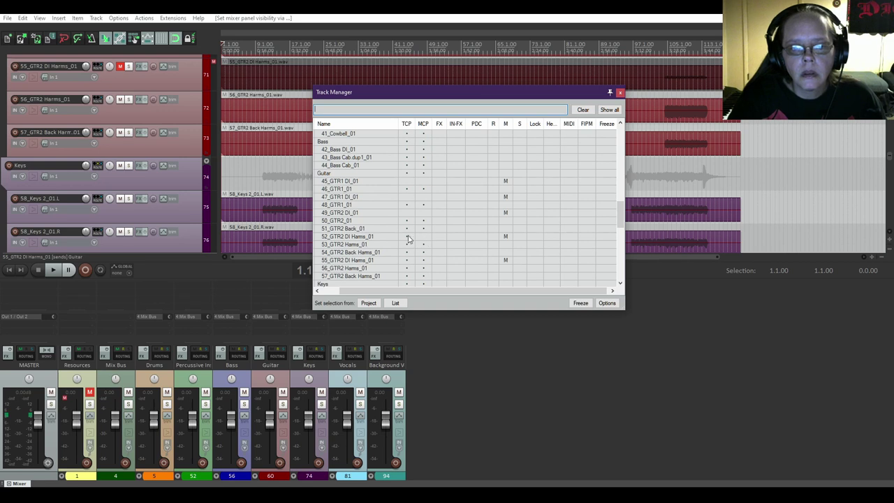
click(408, 237)
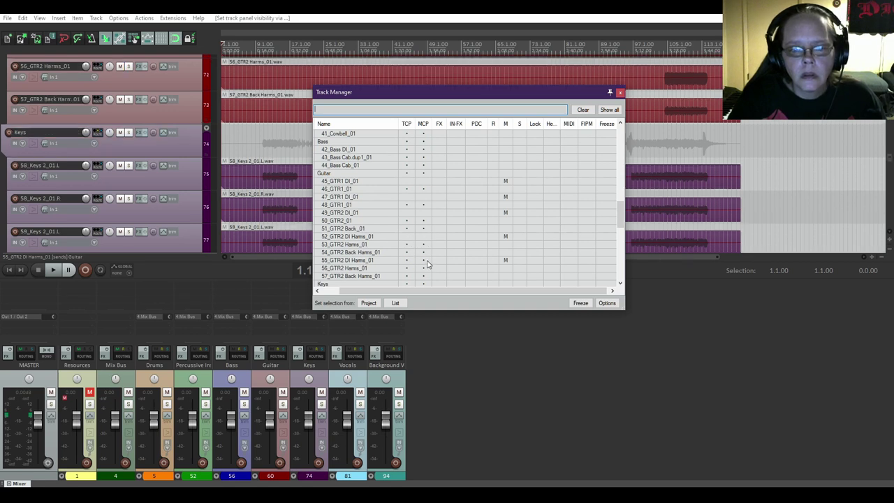
click(423, 260)
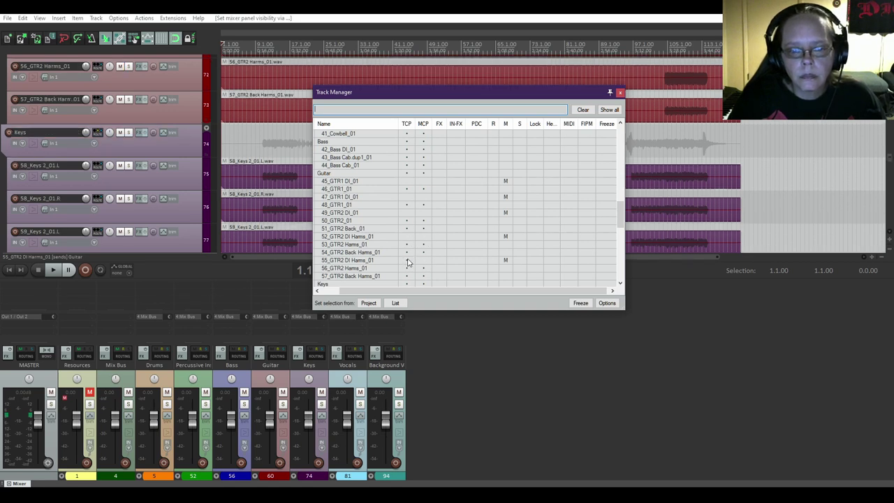
click(407, 260)
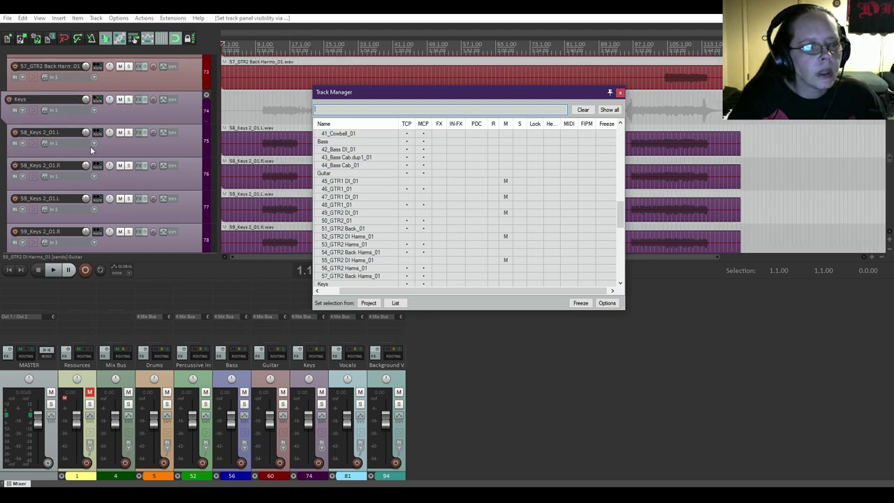
- Merge the 58_Keys 2_01 L and R recordings with the Stereo custom action and delete the emptied R track
drag(491, 97, 654, 292)
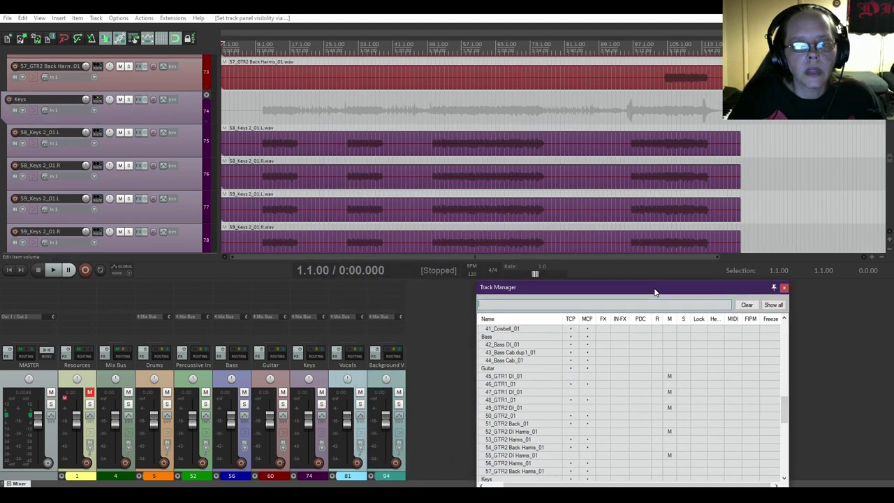
click(186, 146)
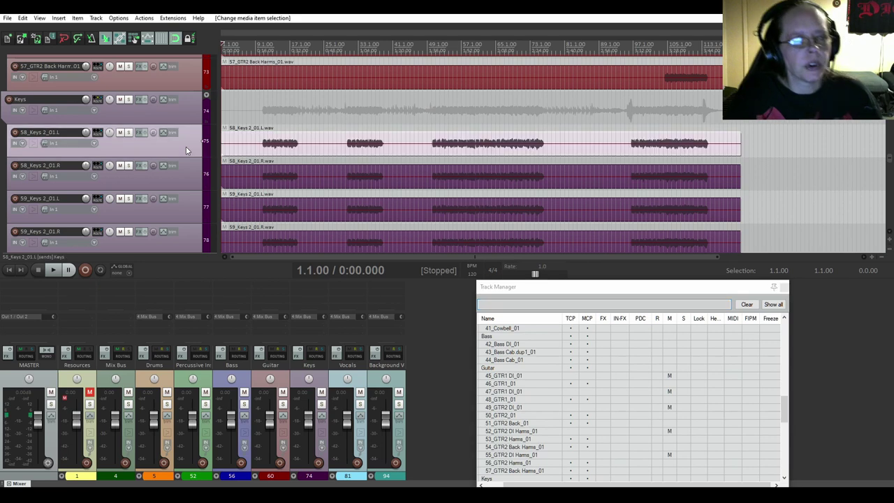
ctrl+click(178, 181)
click(143, 18)
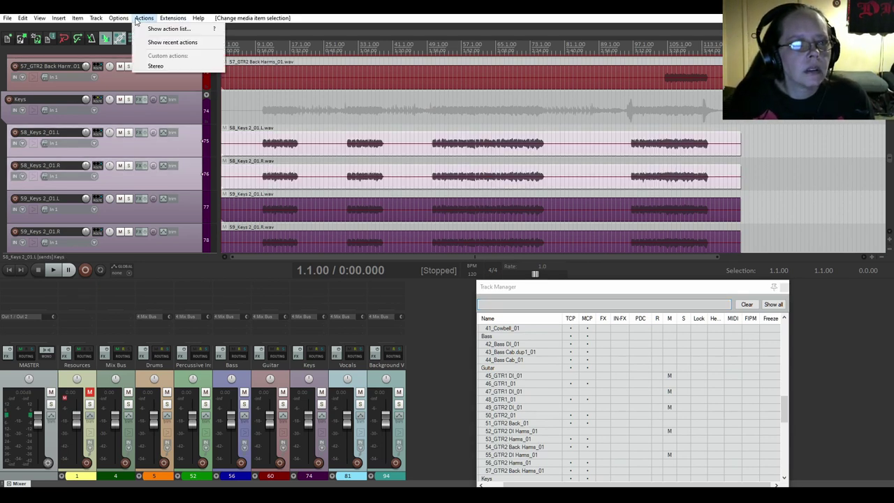
click(144, 71)
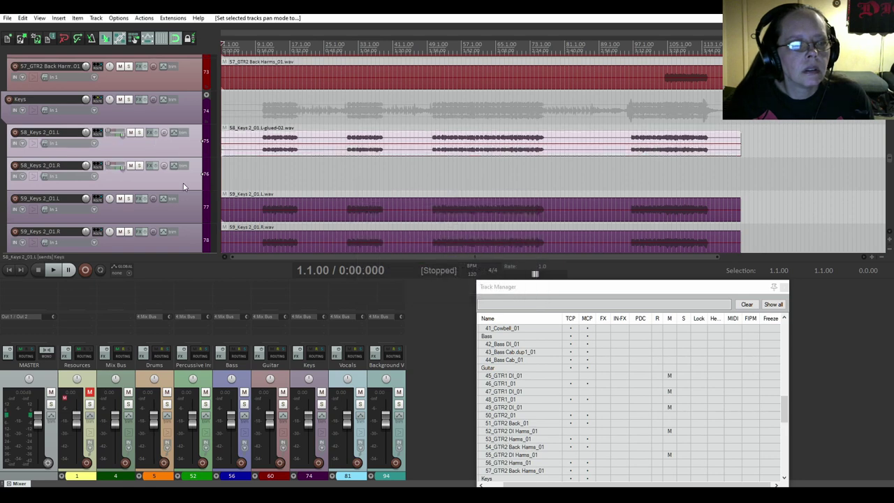
key(Delete)
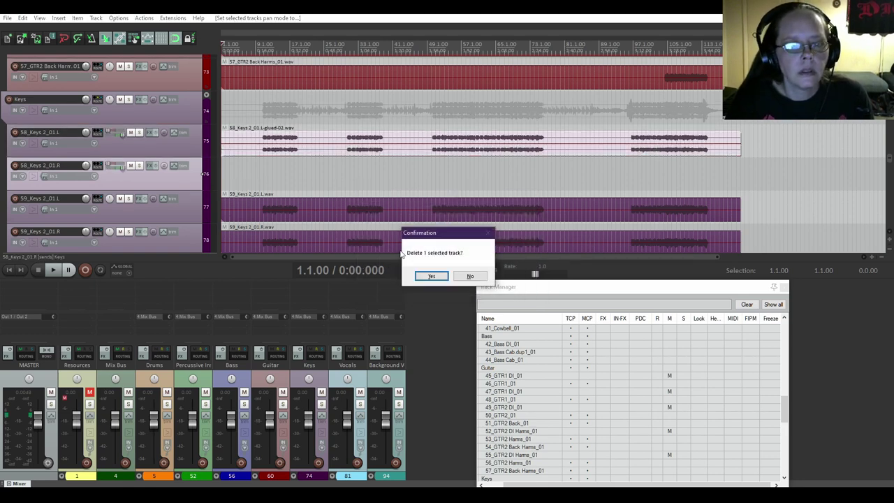
key(Return)
- Merge the 59_Keys 2_01 L and R recordings with the Stereo custom action and delete the emptied R track
click(181, 177)
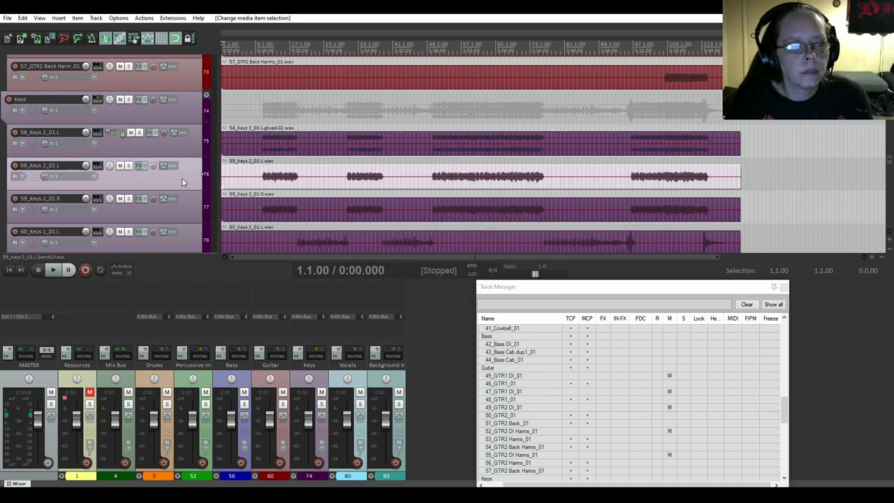
ctrl+click(187, 209)
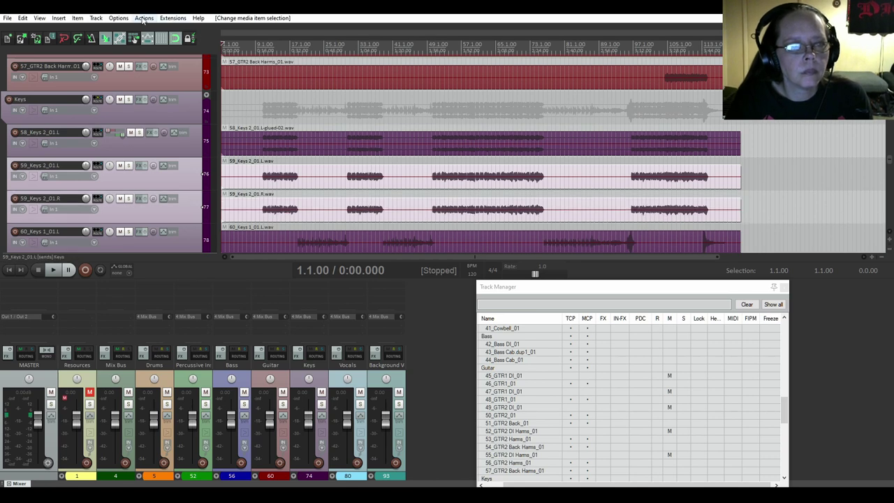
click(144, 18)
click(156, 66)
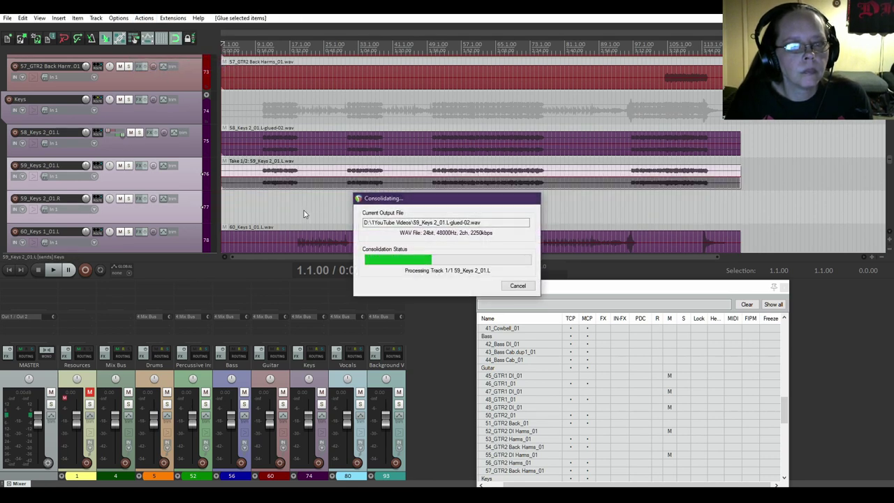
click(193, 218)
key(Delete)
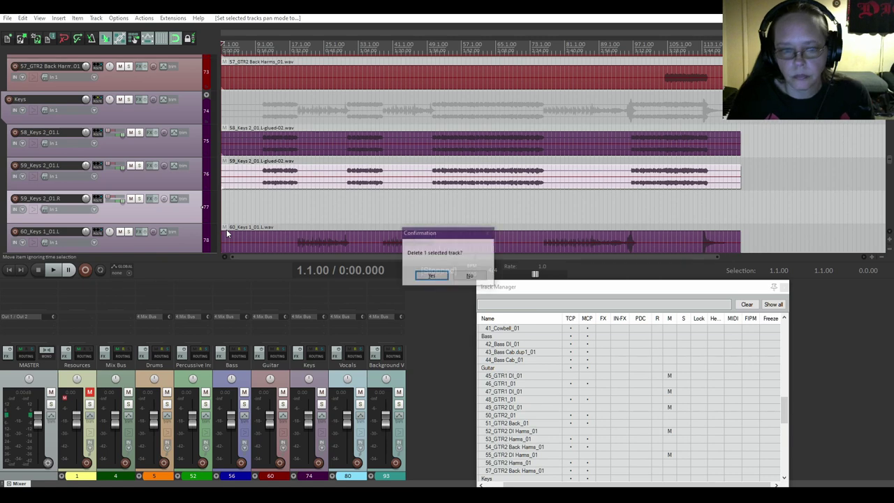
click(431, 276)
- Merge the 60_Keys 1_01 L and R recordings with the Stereo custom action and delete the emptied R track
scroll(150, 153, down, 2)
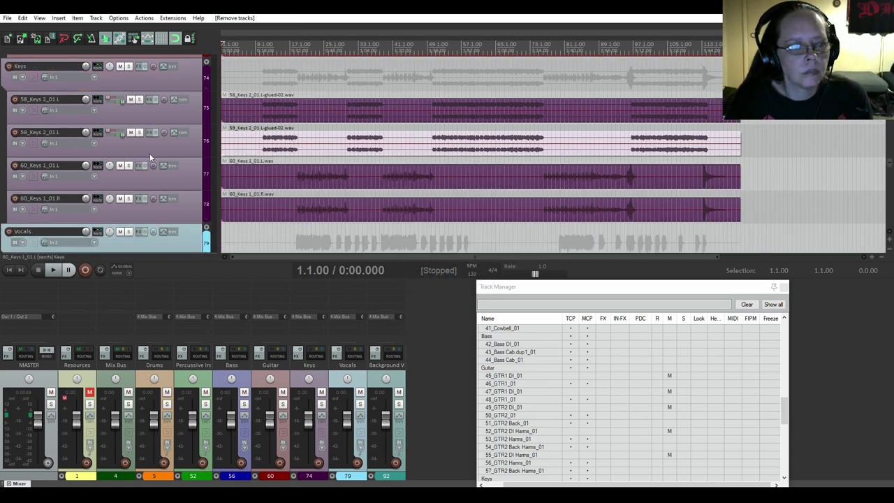
click(185, 142)
ctrl+click(197, 171)
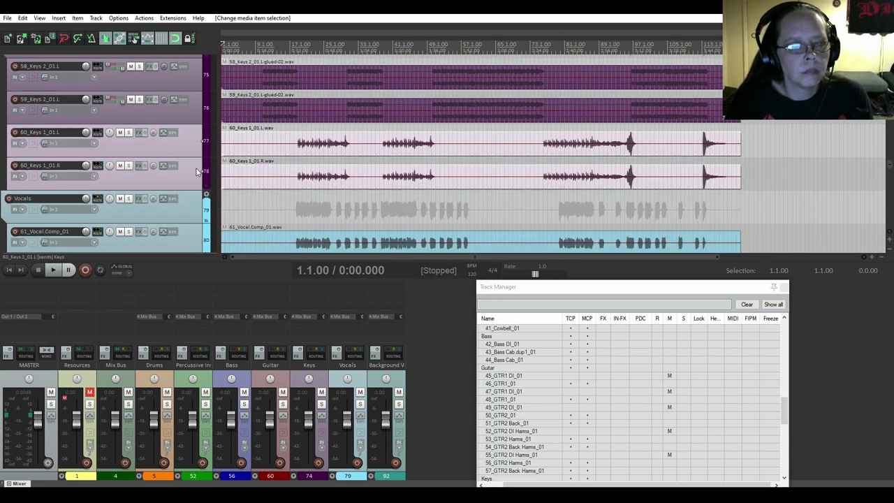
click(144, 17)
click(172, 68)
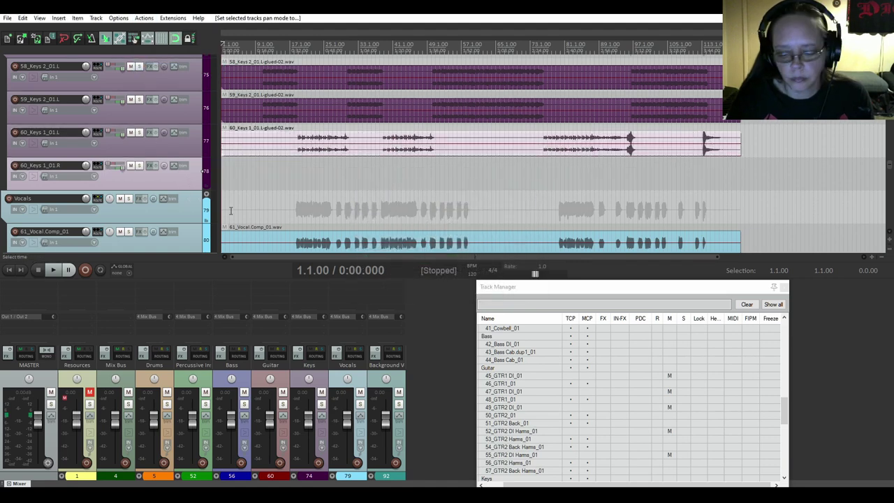
key(Delete)
click(431, 275)
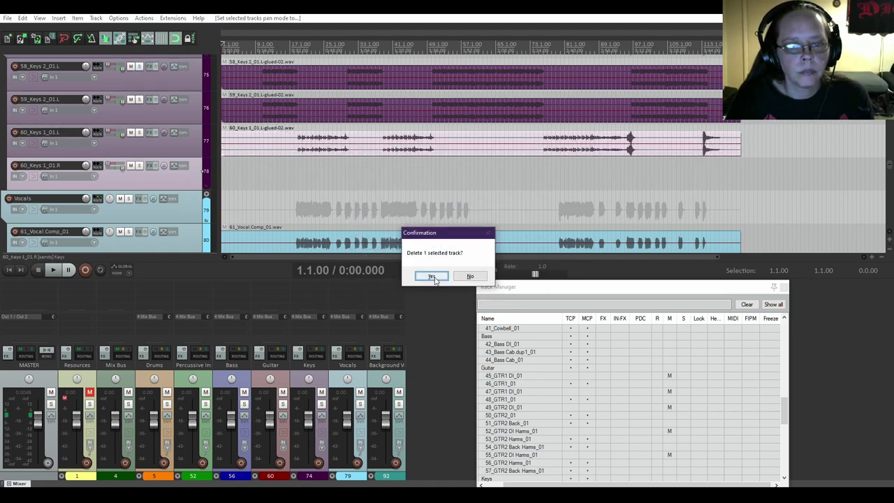
- Mute the 62_Echo.Plex_01 track and the L and R 63_H3000.One_01 tracks in the Vocals folder
scroll(3, 150, down, 1)
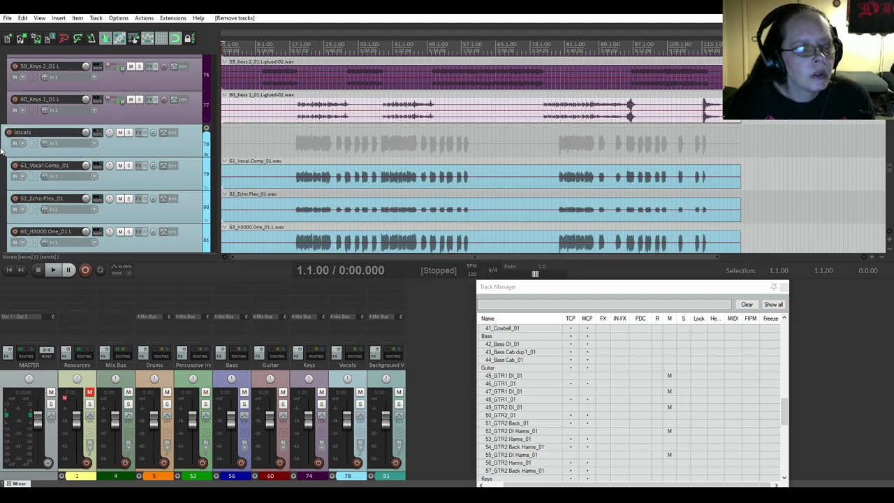
scroll(3, 150, down, 1)
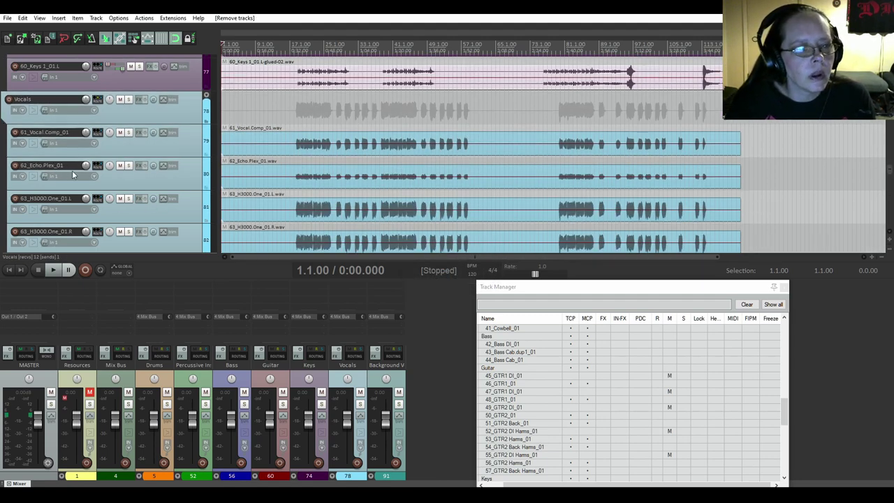
click(120, 165)
click(119, 199)
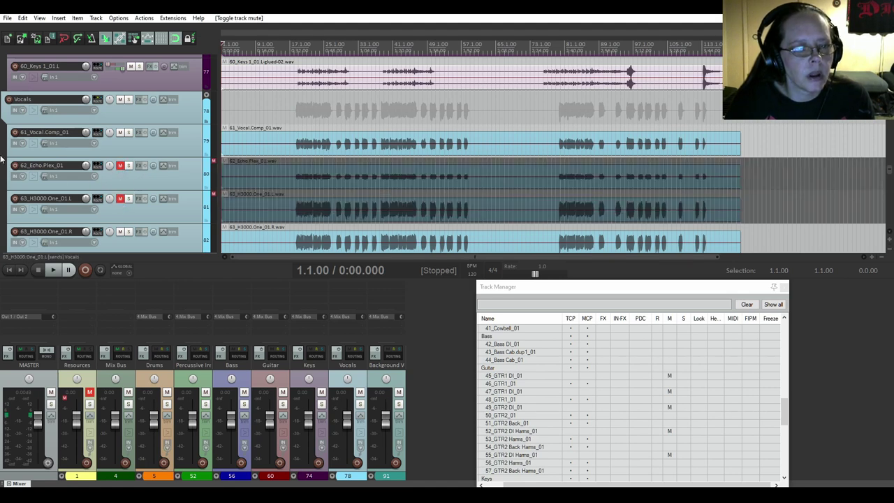
scroll(4, 161, down, 2)
click(119, 166)
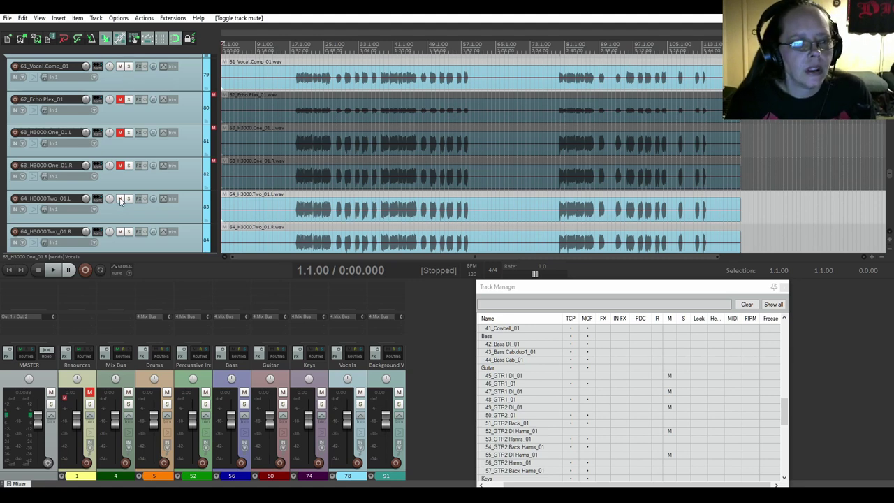
- Mute the L and R tracks of 64_H3000.Two_01 and 65_H3000.Three_01 in the Vocals folder
click(119, 199)
click(120, 232)
scroll(66, 170, down, 2)
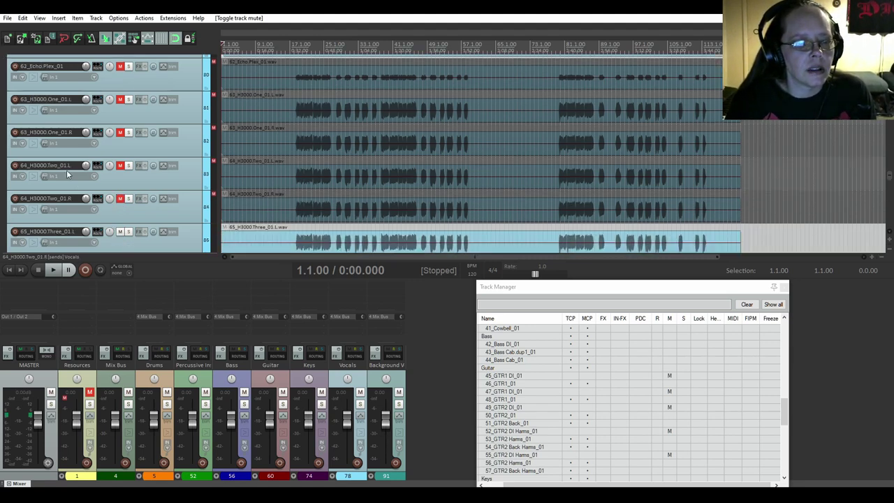
click(120, 199)
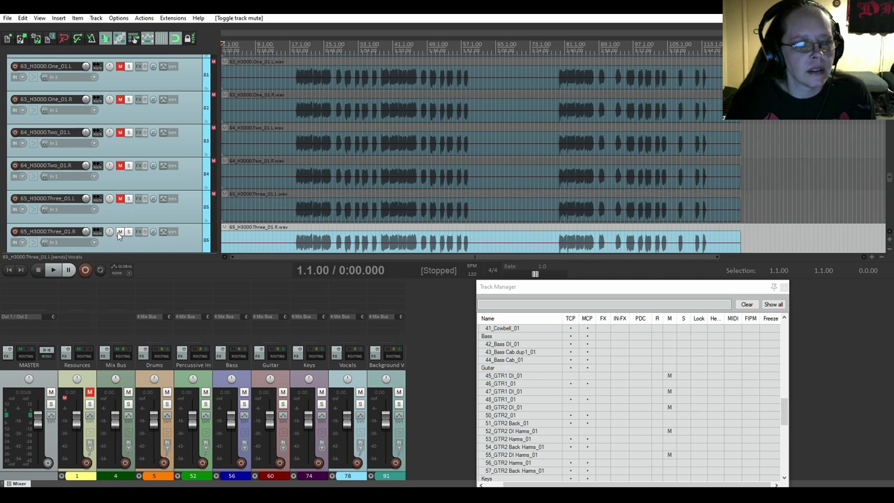
click(120, 232)
- Mute the L and R 66_Vocal.Eko.Plate_01 tracks in the Vocals folder
scroll(122, 209, down, 2)
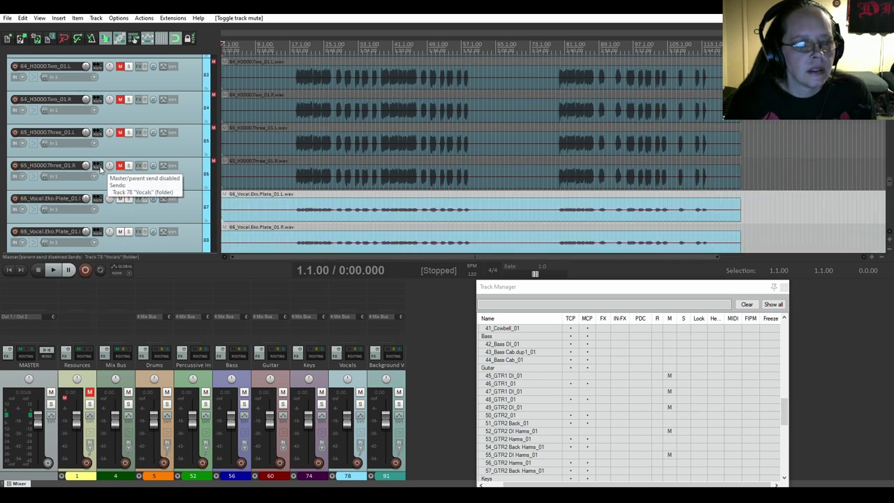
click(120, 199)
click(119, 231)
scroll(83, 182, down, 2)
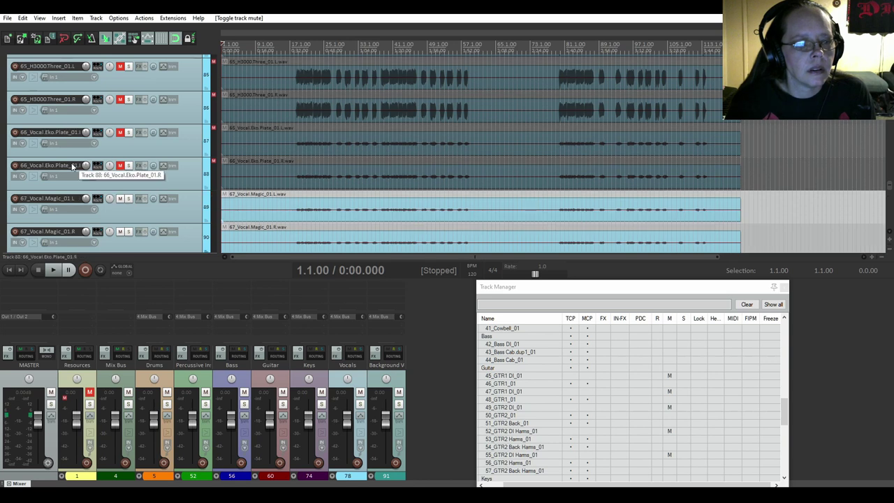
- Mute the L and R 67_Vocal.Magic_01 tracks in the Vocals folder
click(119, 199)
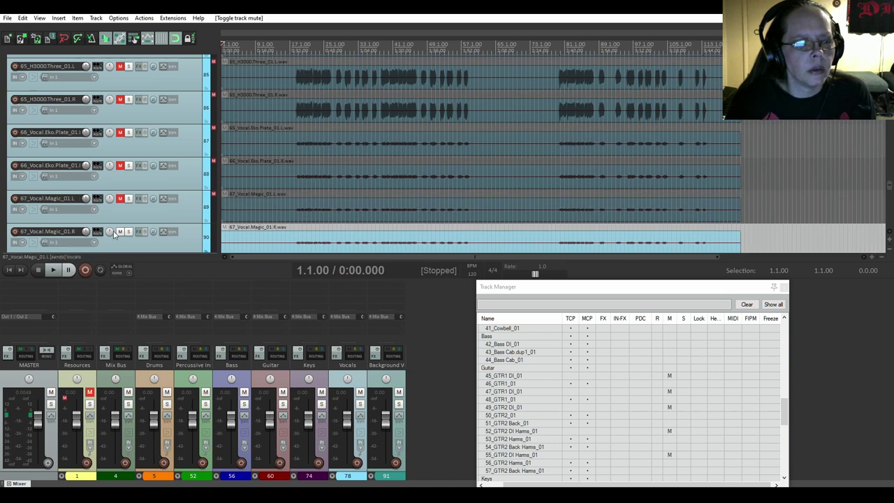
click(119, 232)
scroll(92, 152, down, 1)
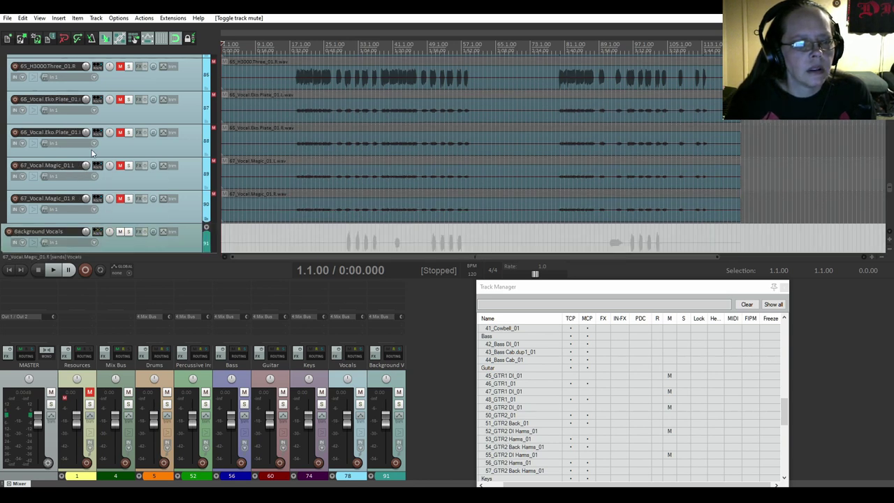
- Hide the muted 62_Echo.Plex_01 track and both 63_H3000.One_01 tracks from the track panel and the mixer
scroll(90, 153, up, 3)
drag(609, 290, 375, 139)
scroll(399, 244, down, 3)
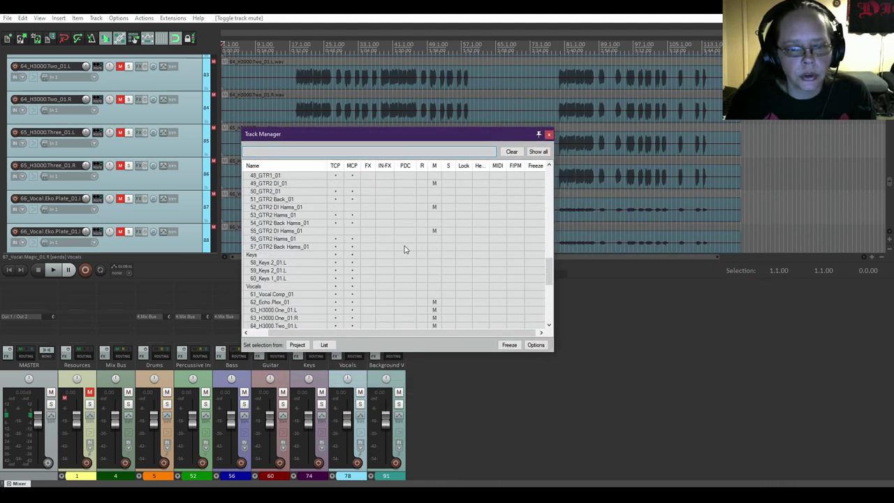
scroll(405, 248, down, 2)
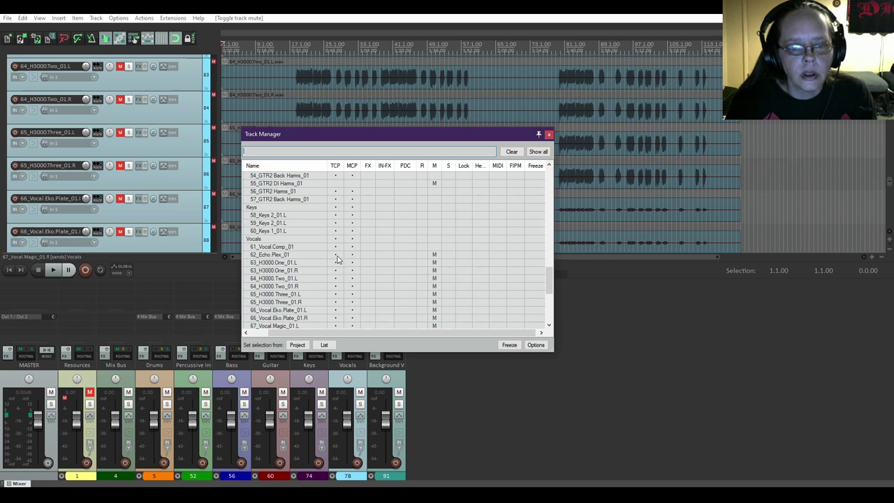
click(336, 256)
click(353, 257)
click(352, 261)
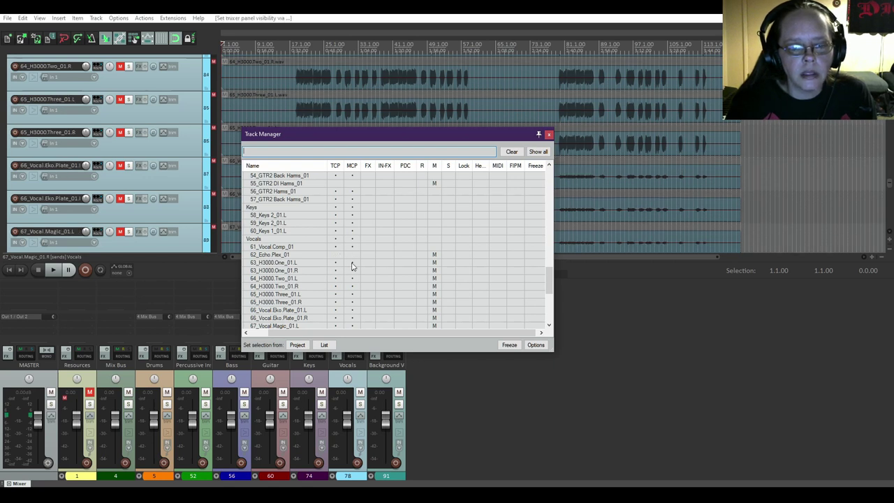
click(329, 263)
click(334, 271)
click(351, 273)
- Hide the L and R tracks of 64_H3000.Two_01 and 65_H3000.Three_01 from the track panel and the mixer
click(351, 278)
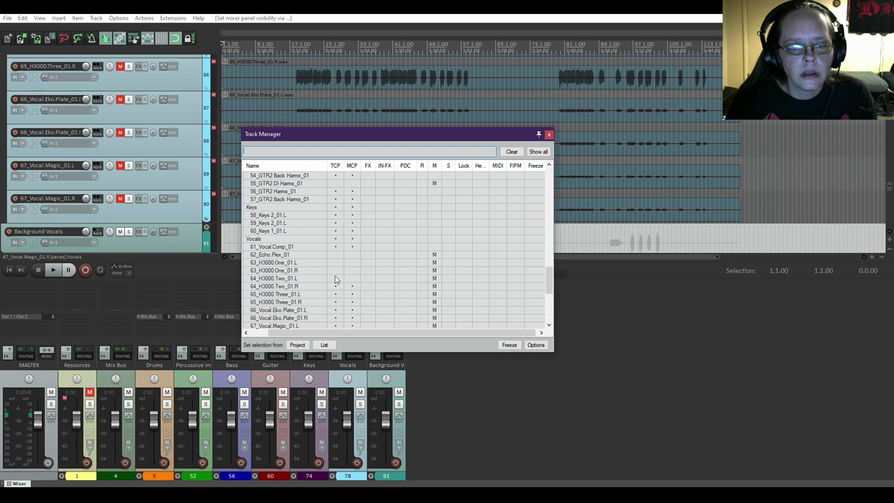
click(336, 278)
click(335, 286)
click(352, 286)
click(352, 294)
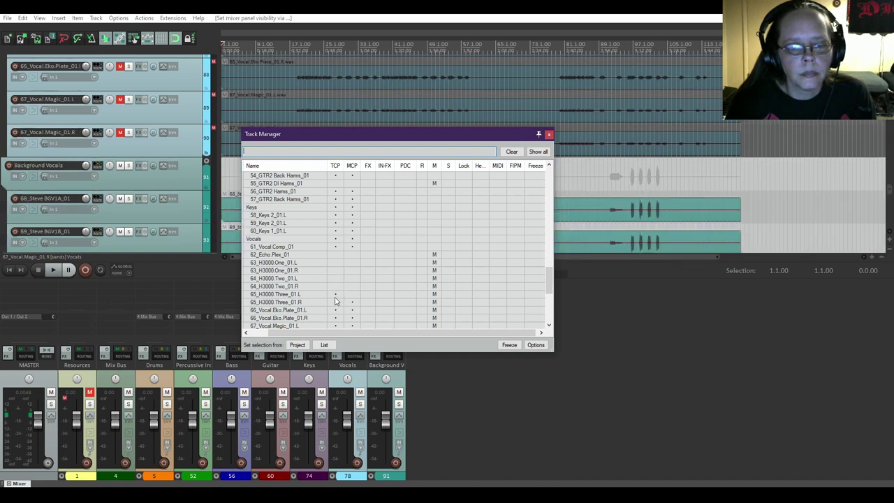
click(335, 294)
click(336, 302)
click(351, 301)
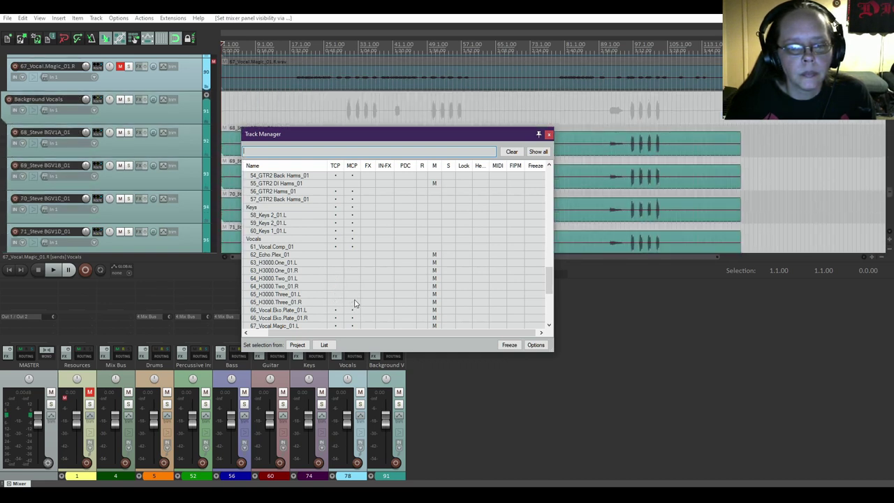
- Hide the L and R tracks of 66_Vocal.Eko.Plate_01 and 67_Vocal.Magic_01 from the track panel and the mixer
click(352, 309)
click(335, 309)
click(336, 318)
click(352, 318)
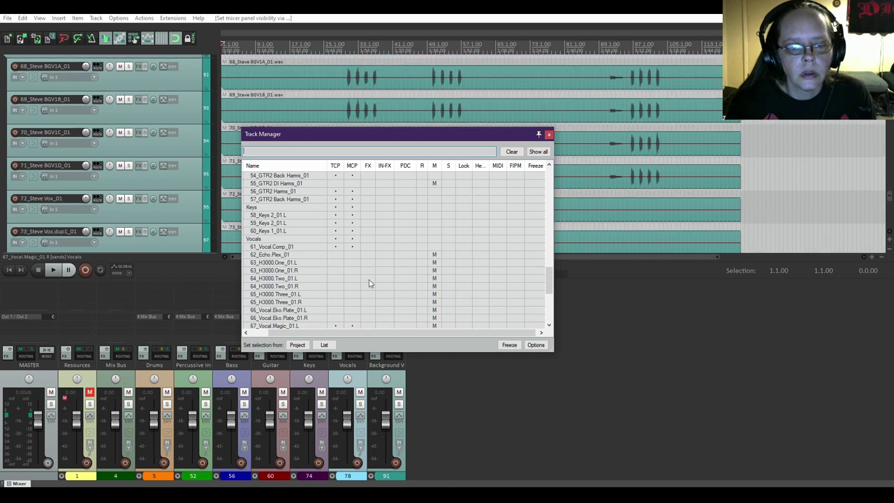
scroll(373, 261, down, 4)
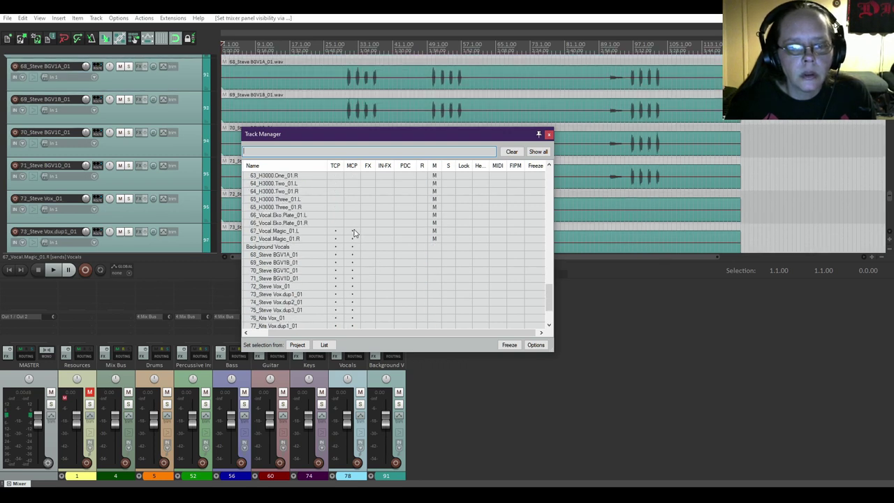
click(335, 231)
click(336, 238)
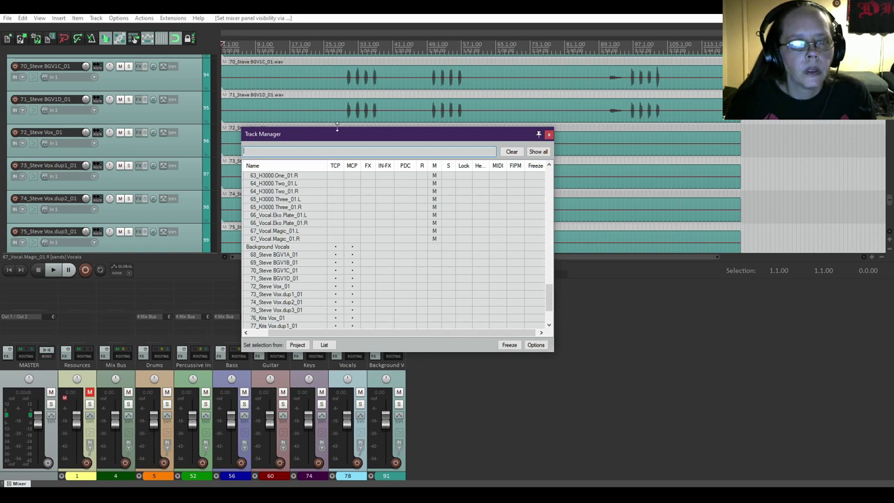
- Check the remaining tracks in the Background Vocals folder and close the Track Manager window
drag(340, 137, 528, 307)
scroll(1, 151, up, 3)
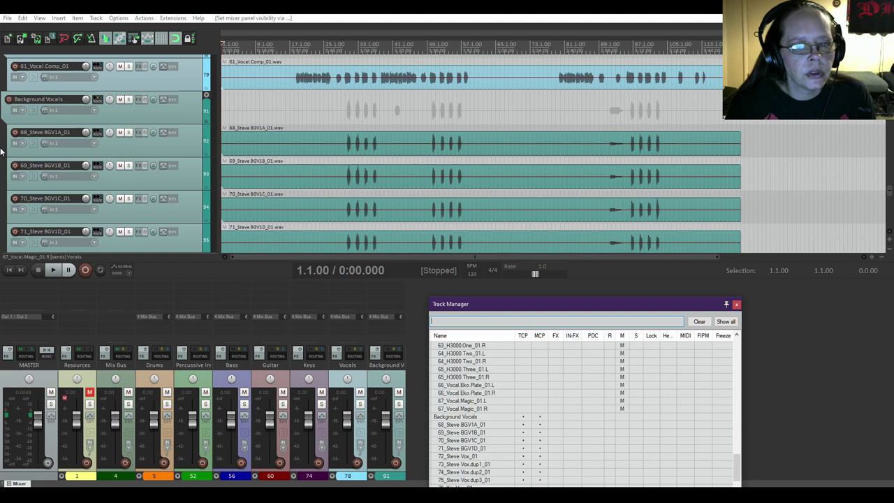
scroll(2, 151, down, 6)
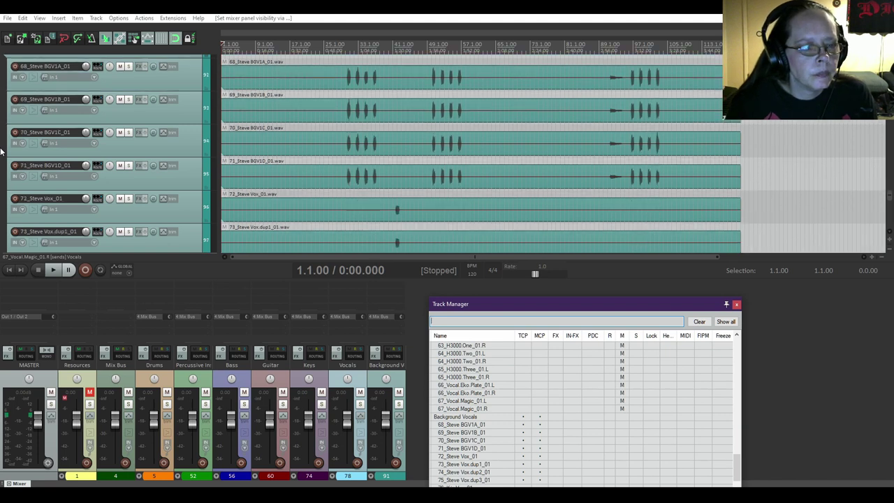
scroll(1, 151, down, 1)
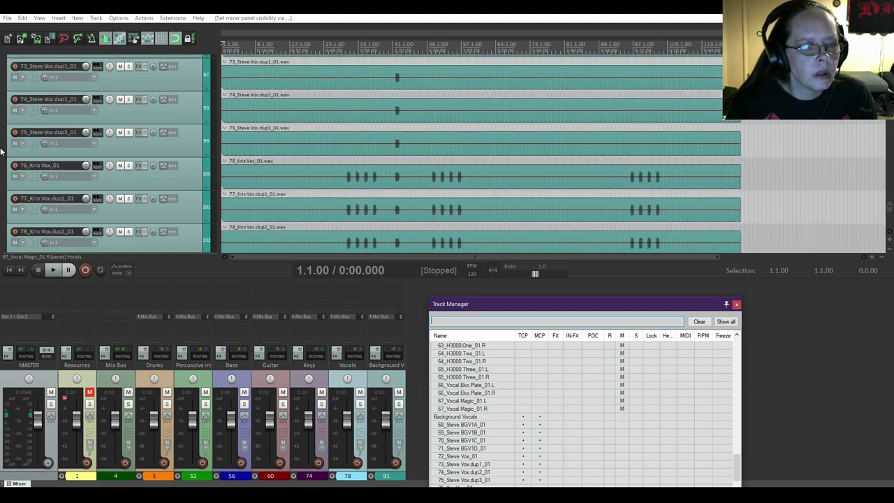
scroll(2, 151, down, 6)
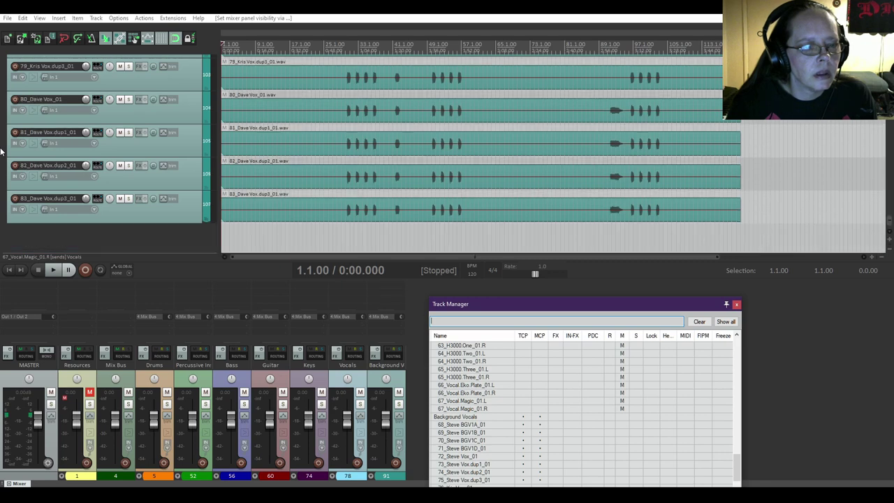
scroll(1, 151, up, 20)
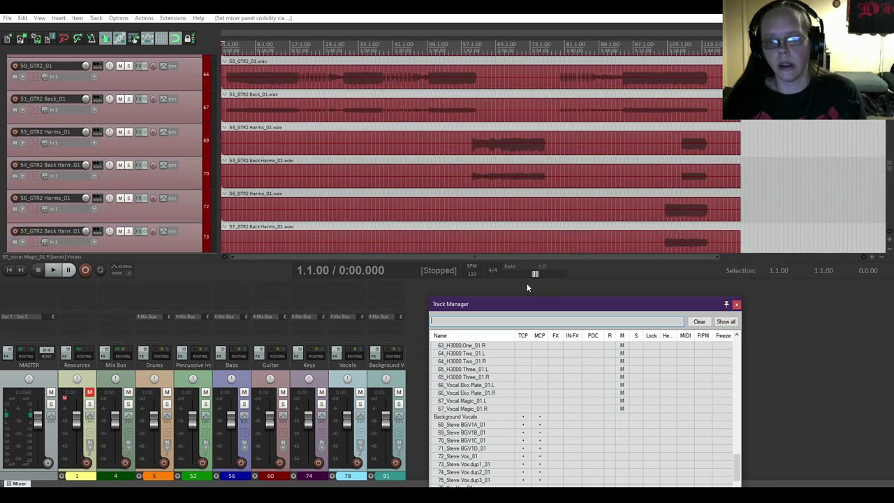
drag(561, 306, 446, 211)
click(616, 207)
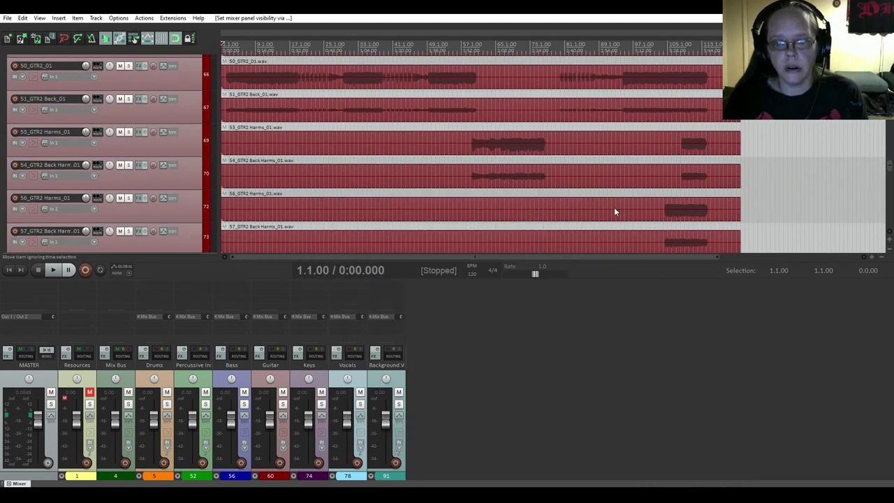
- Lower the volume of all bus tracks from Drums through Background Vocals together to -3.33 dB
click(168, 380)
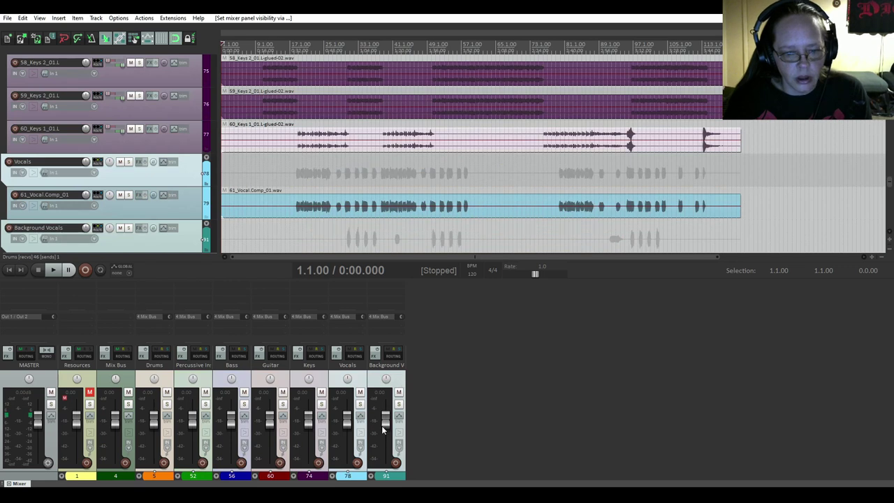
drag(385, 426, 384, 429)
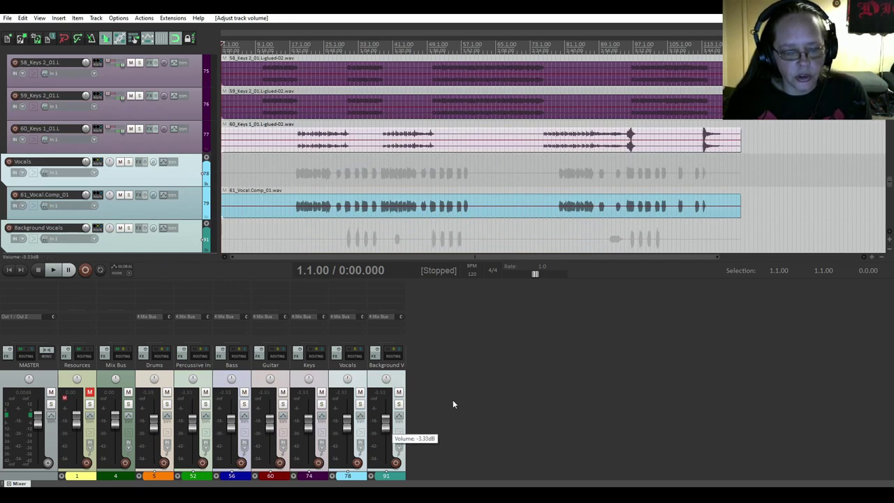
click(442, 353)
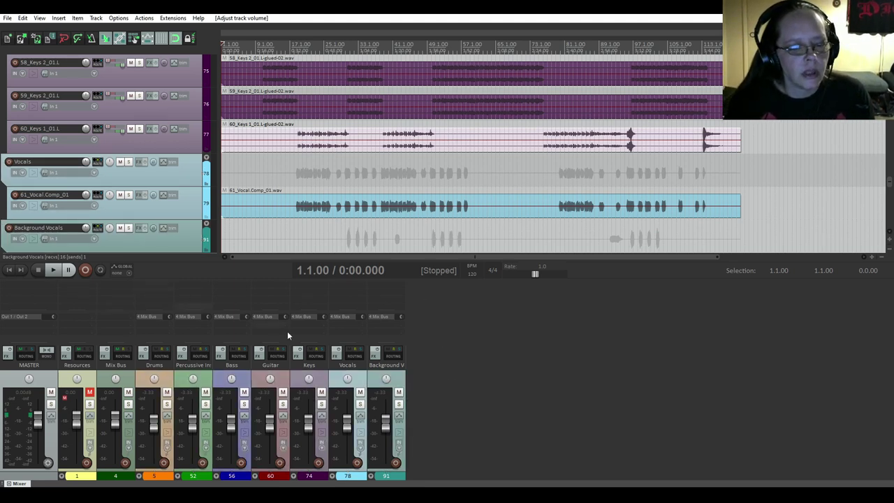
- Show the child tracks of Background Vocals in the mixer and collapse them again
click(371, 476)
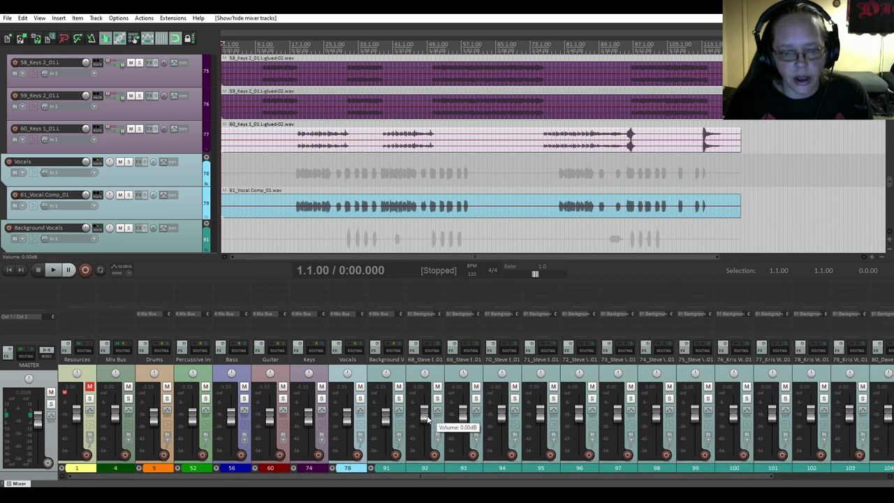
click(372, 469)
- Play the song from the start and look through the Drums folder tracks while checking the bus levels
scroll(2, 180, up, 15)
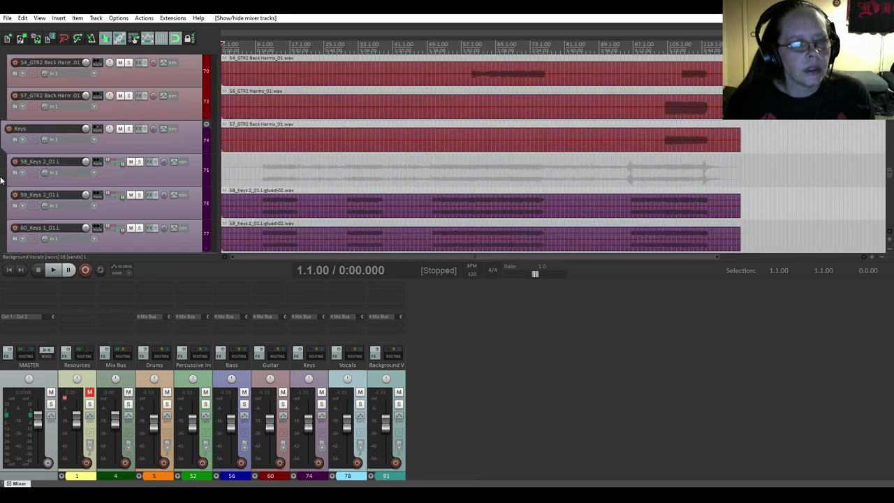
scroll(1, 180, up, 15)
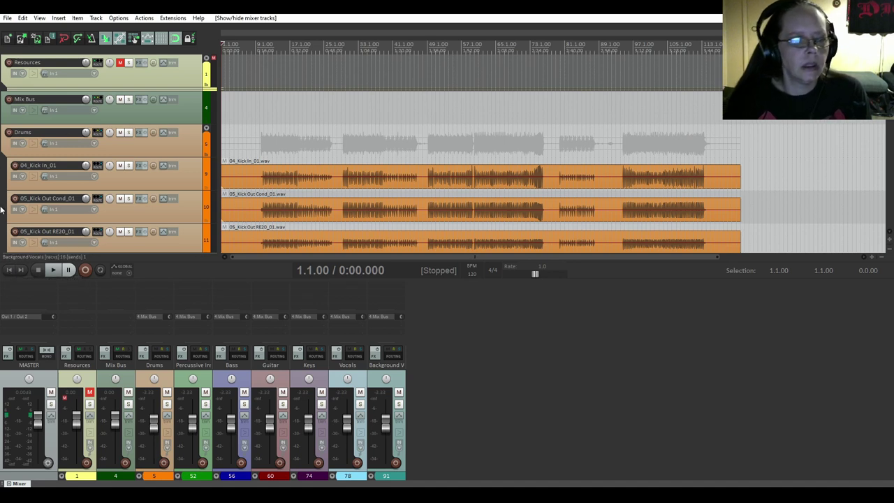
click(55, 270)
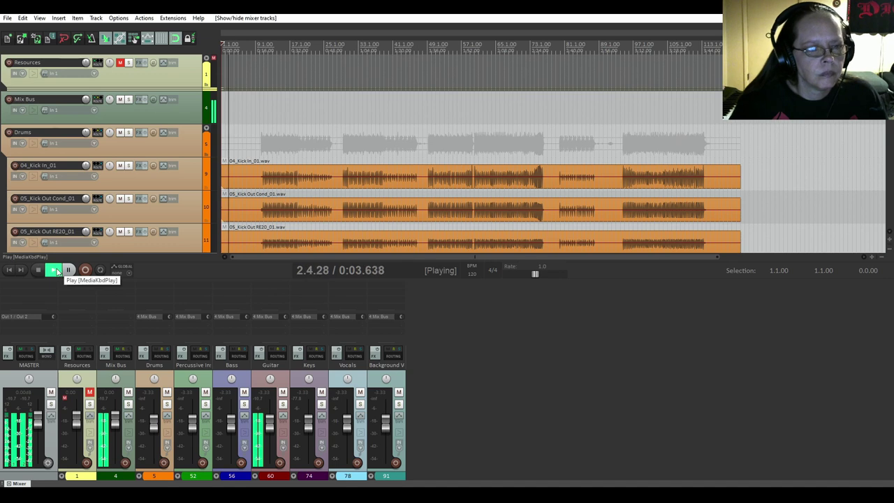
scroll(6, 163, down, 1)
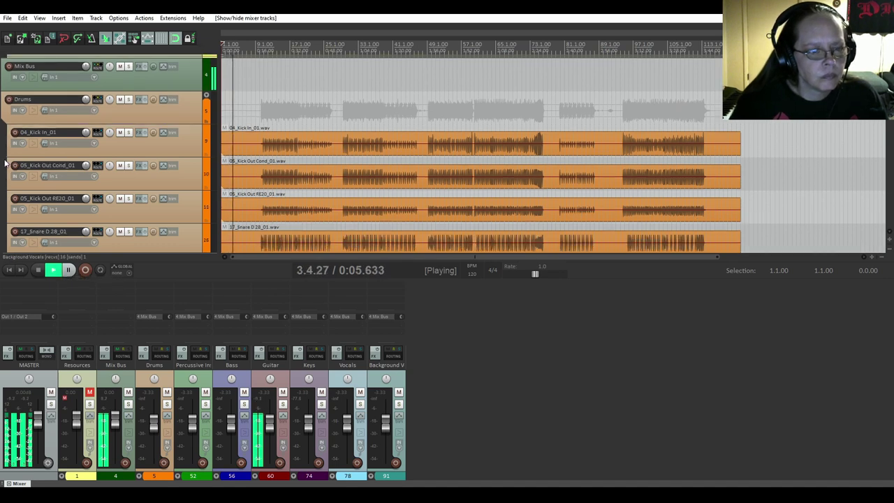
scroll(6, 163, down, 1)
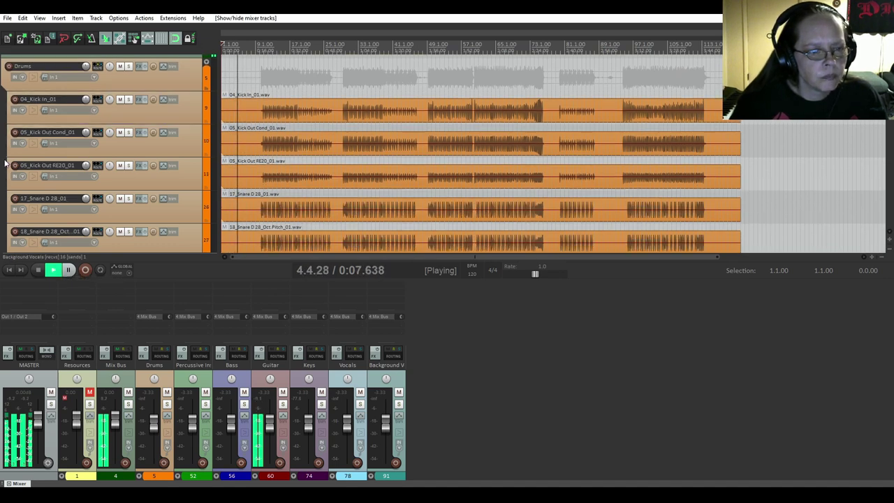
scroll(6, 163, down, 3)
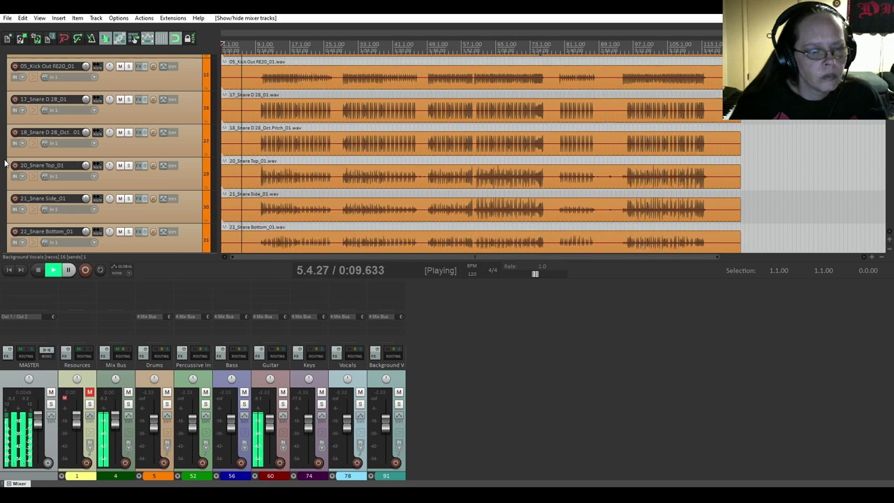
scroll(6, 163, down, 2)
scroll(6, 163, down, 5)
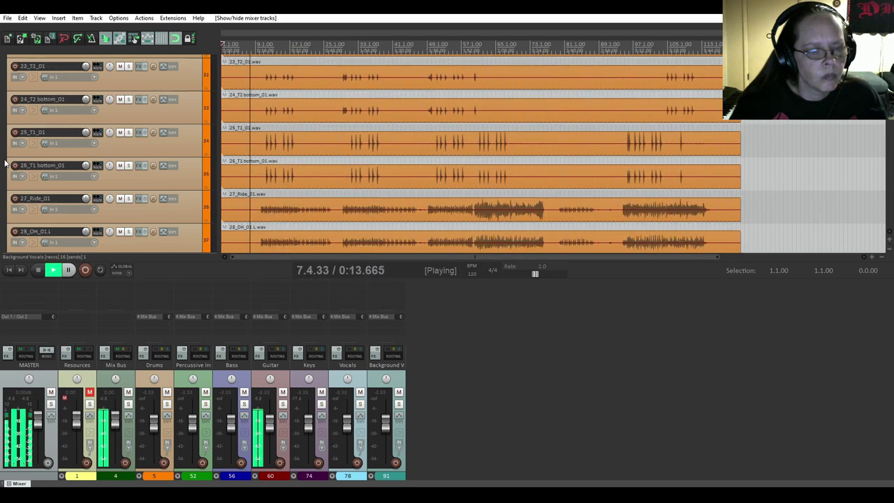
scroll(5, 163, down, 1)
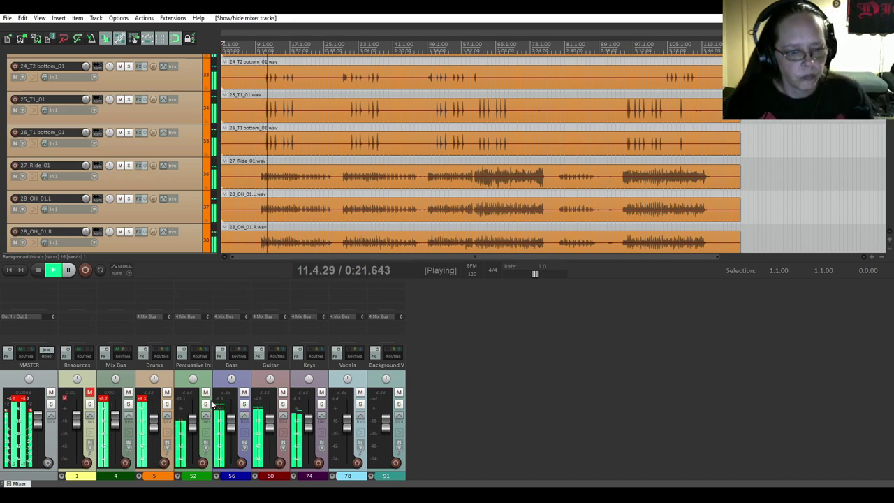
- Lower the volume of all bus tracks from Drums through Background Vocals together to -6.41 dB during playback
click(154, 475)
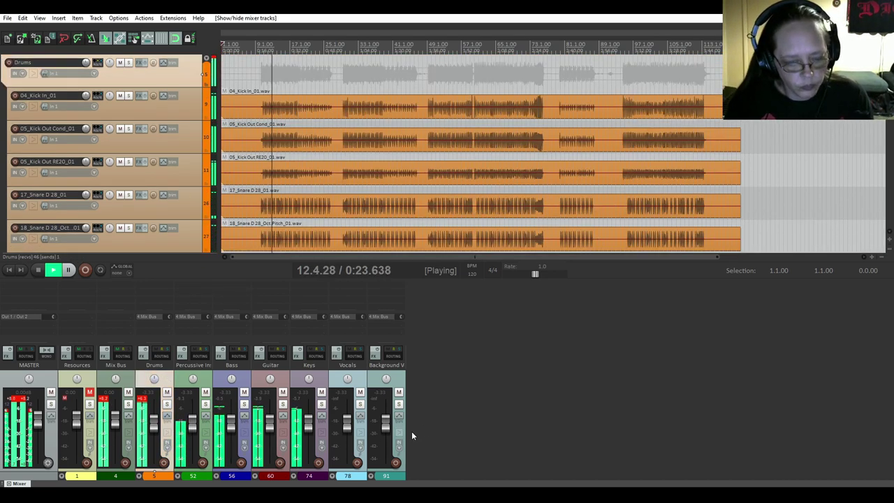
shift+click(386, 476)
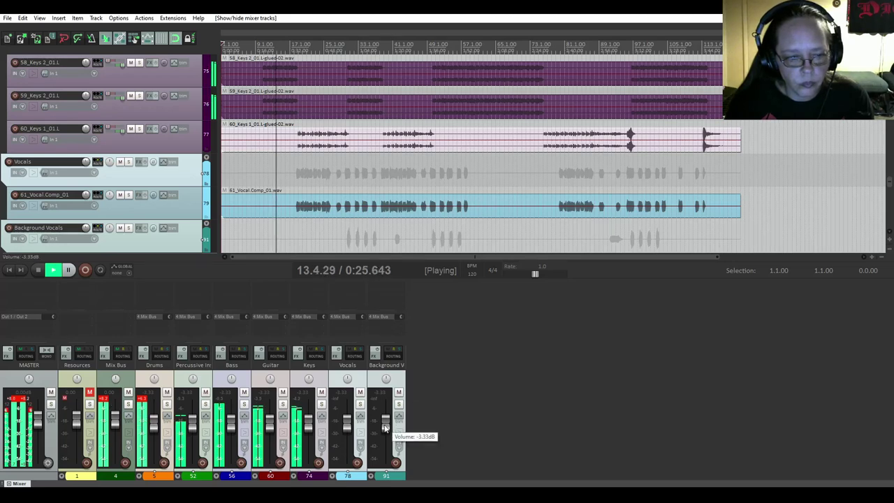
drag(385, 428, 384, 432)
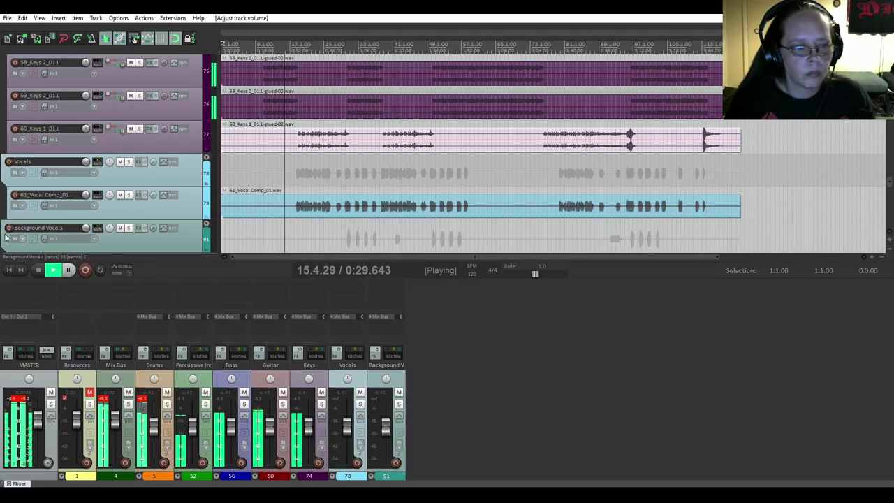
- Pan the 27_Ride_01 track in the Drums folder off center
click(165, 376)
scroll(2, 162, down, 10)
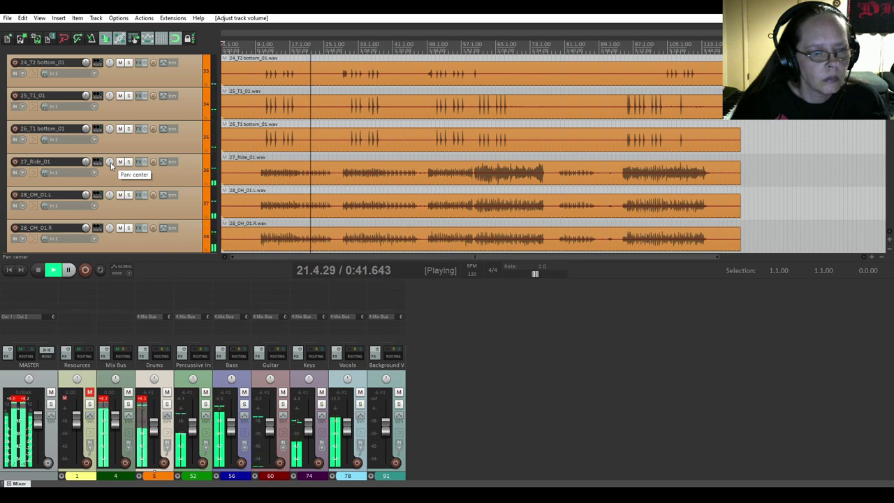
drag(110, 162, 110, 138)
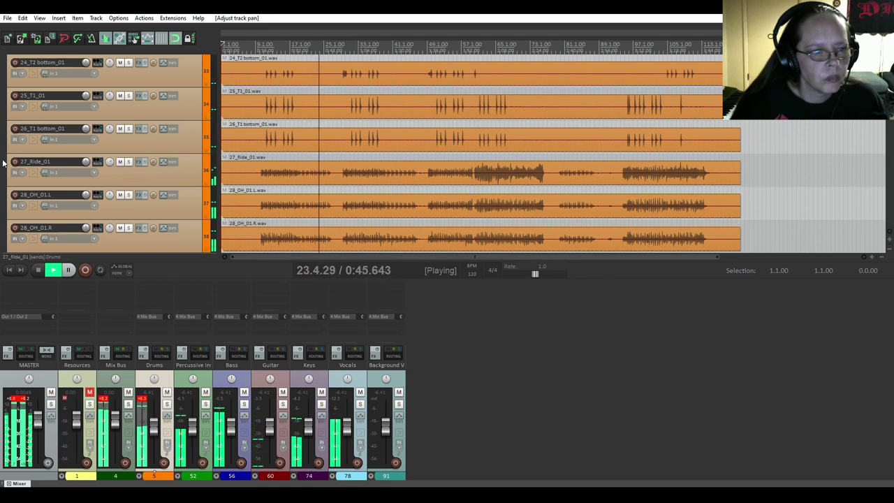
scroll(1, 165, down, 2)
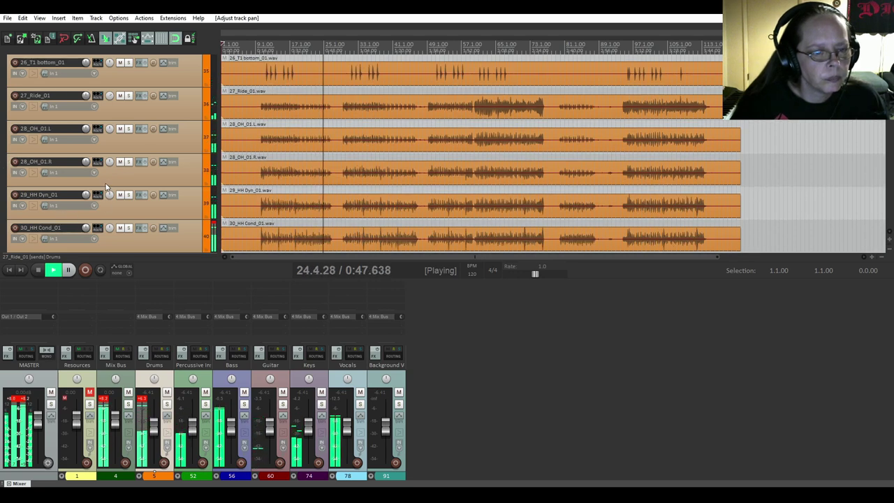
- Pan the 29_HH Dyn_01 track to 49% left and lower the Background Vocals bus volume to -8.70 dB
drag(109, 196, 109, 212)
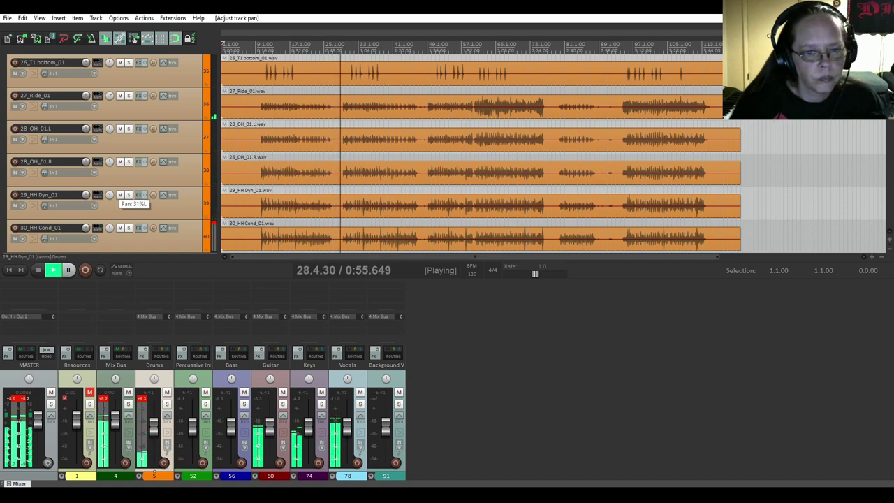
drag(109, 212, 109, 215)
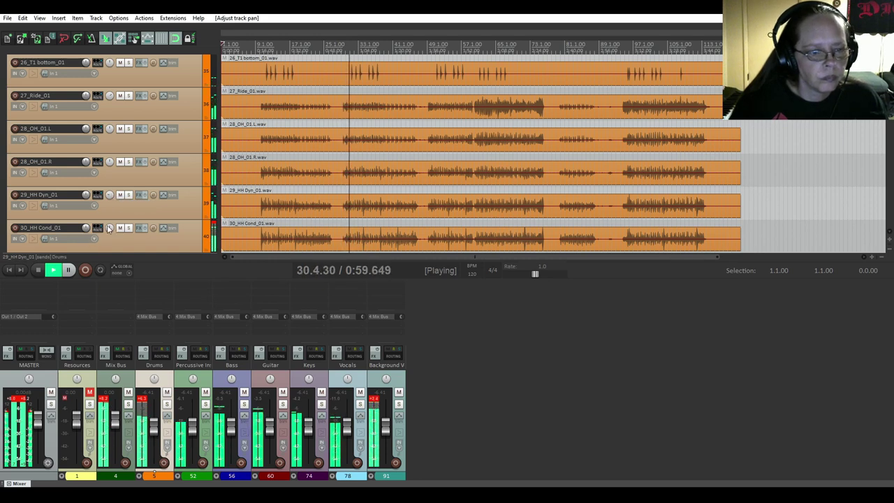
double_click(388, 432)
mouse_move(388, 432)
mouse_down()
mouse_move(386, 423)
mouse_move(387, 443)
mouse_move(388, 432)
mouse_up()
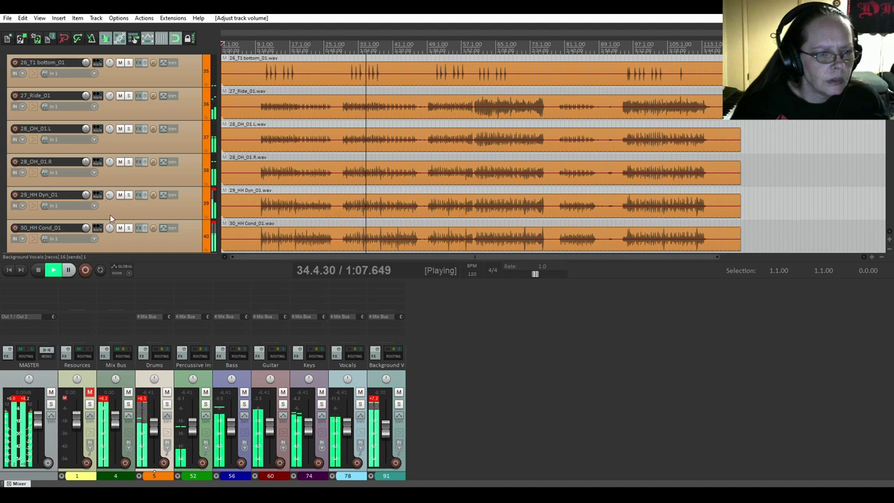
- Pan the 30_HH Cond_01 track left, close to the 49% left pan of 29_HH Dyn_01
drag(109, 228, 109, 241)
mouse_move(109, 196)
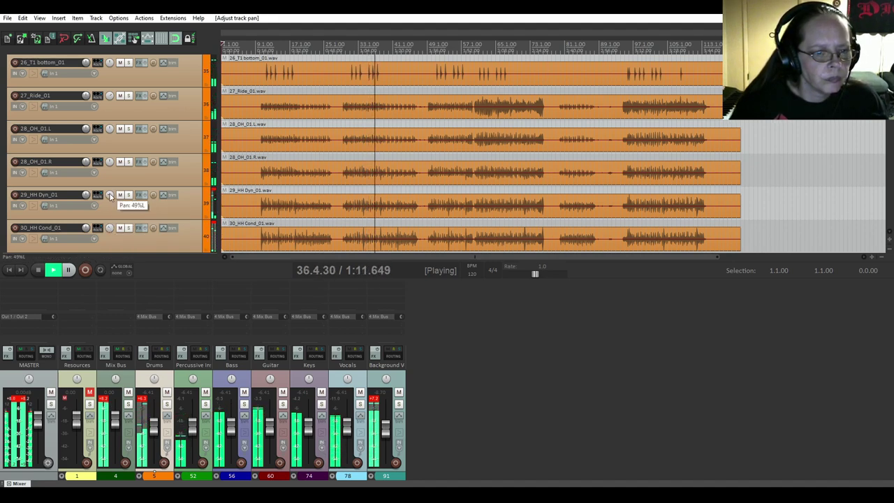
drag(110, 225, 110, 230)
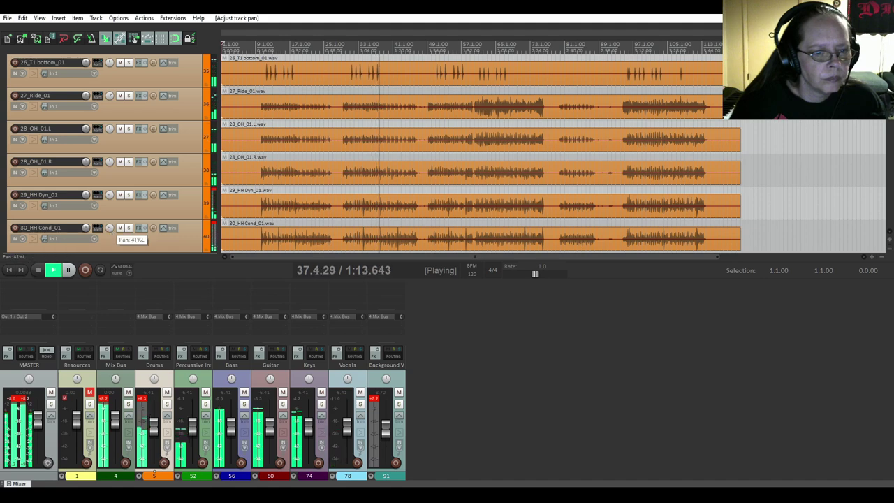
- Pan the 31_Room 1_01.L track 80% left and the 31_Room 1_01.R track to the opposite side
scroll(48, 179, down, 2)
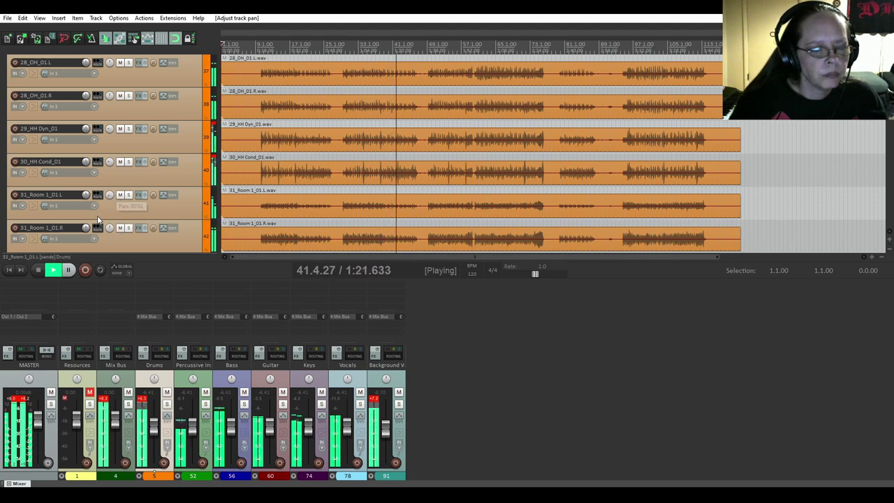
drag(109, 229, 113, 201)
mouse_move(110, 195)
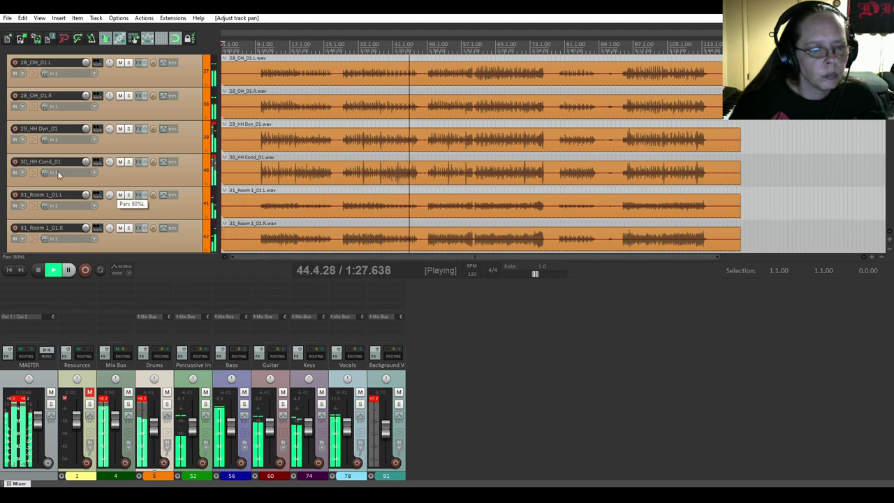
- Pan the 32_Room 2_01.L track about 52% left and the 32_Room 2_01.R track about 51% right
scroll(91, 203, down, 2)
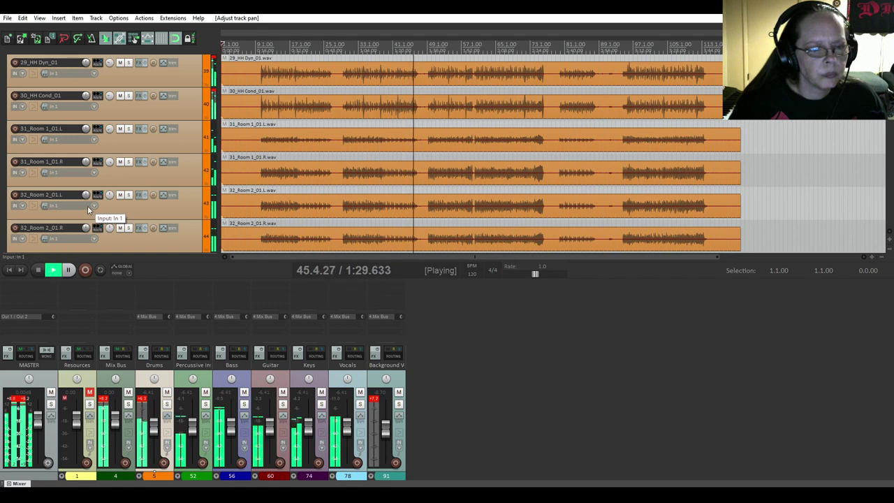
drag(110, 196, 110, 202)
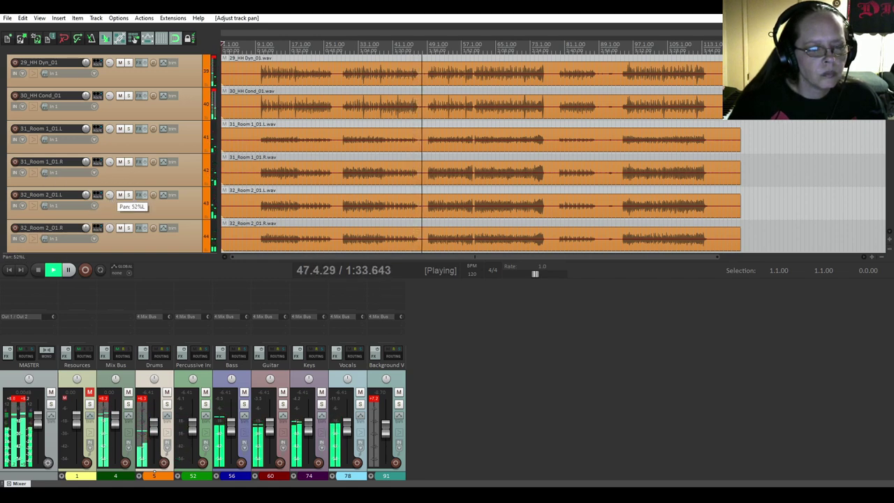
drag(109, 229, 110, 212)
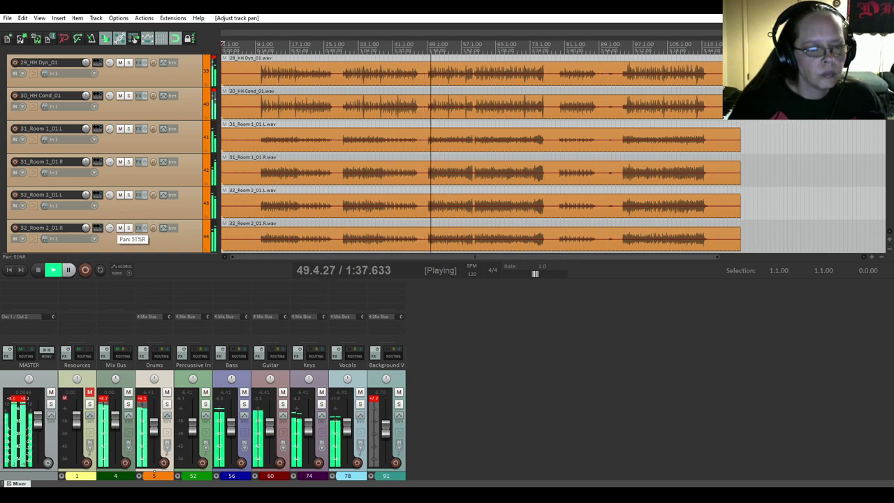
- Pan the 37_c.crash2_01 track in the Drums folder left
scroll(31, 191, down, 3)
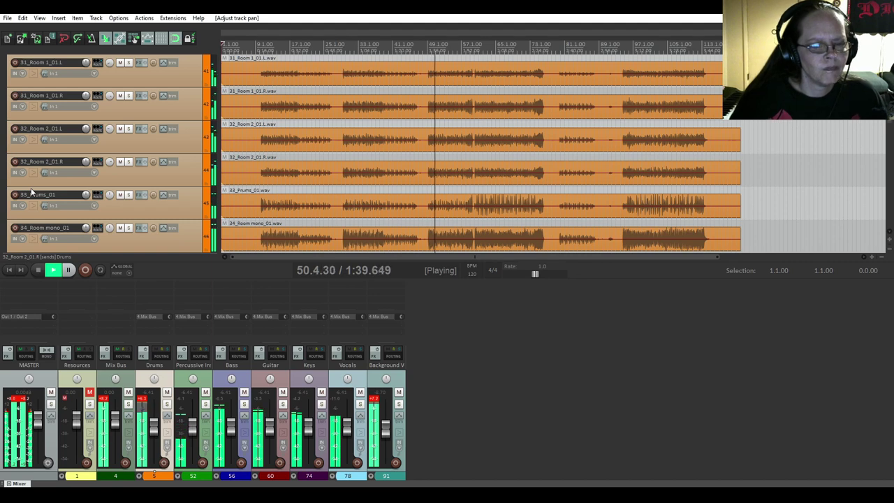
scroll(31, 191, down, 2)
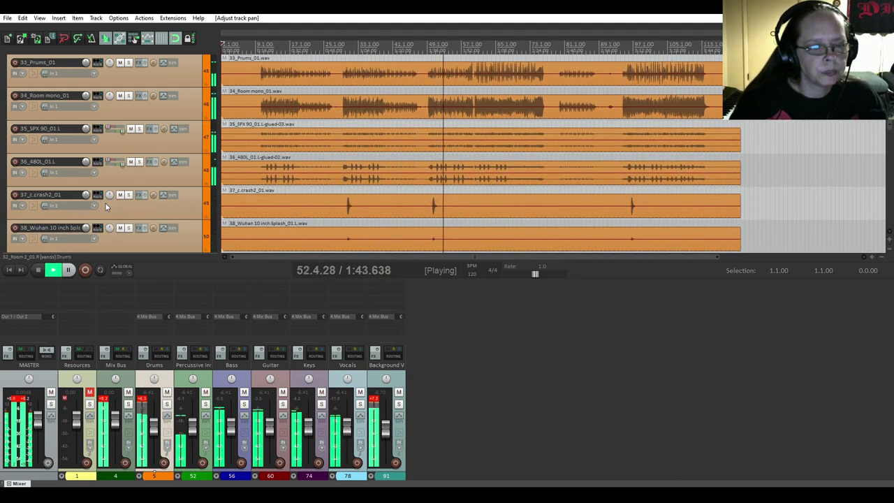
drag(109, 195, 109, 210)
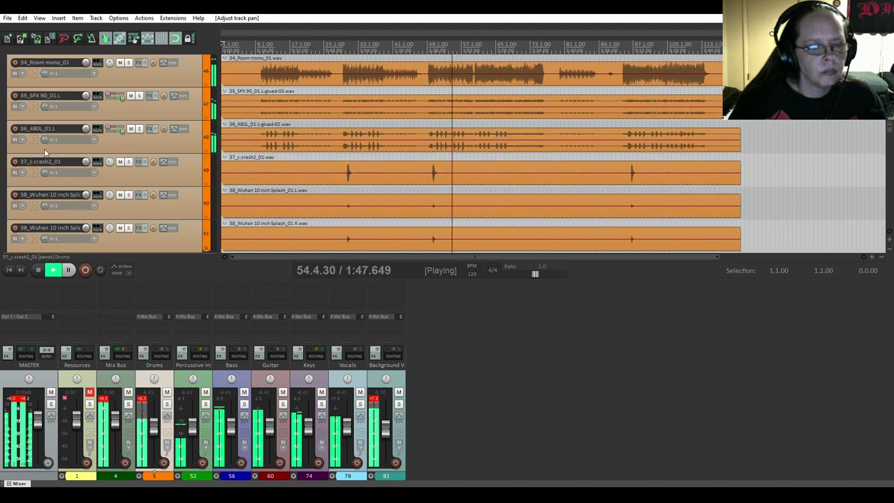
- Pan the 38_Wuhan 10 inch Splash_01.L track right and the 38_Wuhan 10 inch Splash_01.R track about 35% left
scroll(117, 206, down, 1)
drag(110, 197, 110, 183)
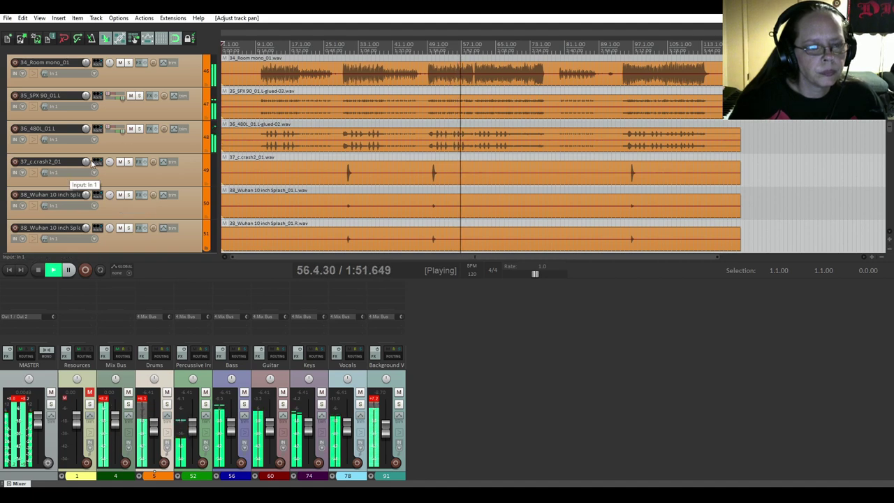
drag(110, 196, 110, 189)
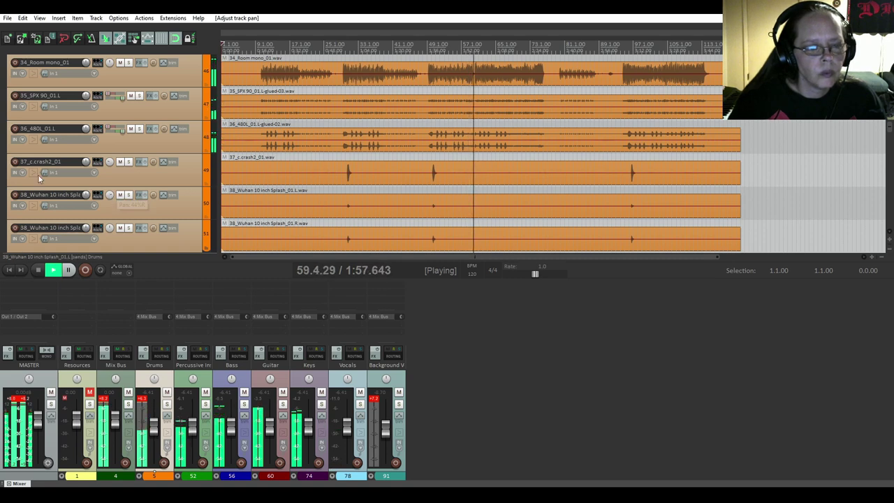
scroll(39, 175, down, 1)
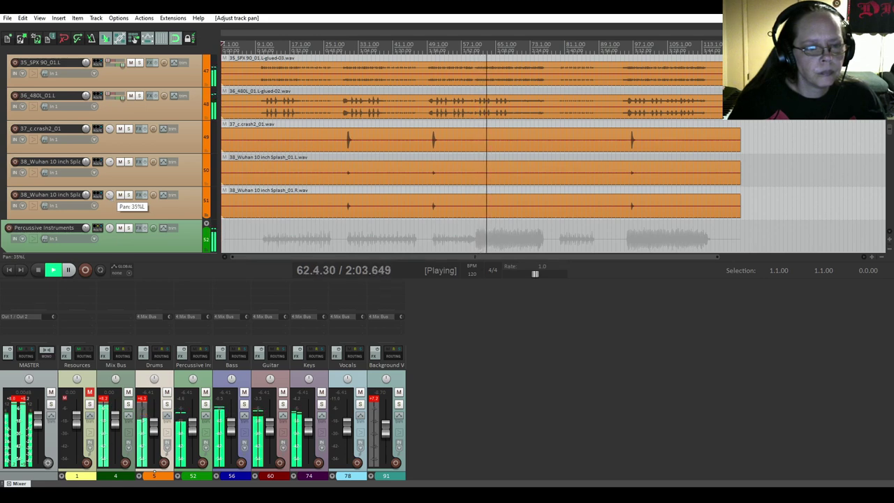
- Pan the Percussive Instruments tracks: 40_Shaker_01 about 41% right, 39_Tambourine_01 left and 41_Cowbell_01 about 52% right
scroll(120, 196, down, 3)
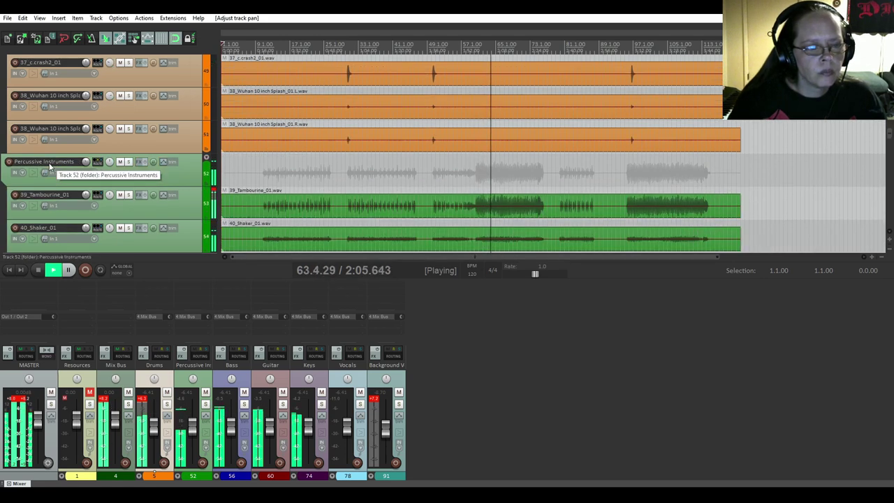
scroll(66, 169, up, 10)
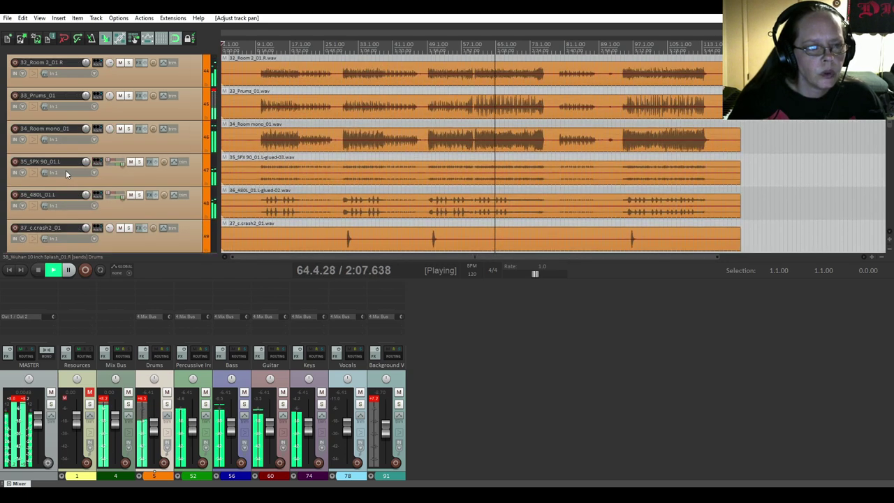
scroll(66, 170, up, 1)
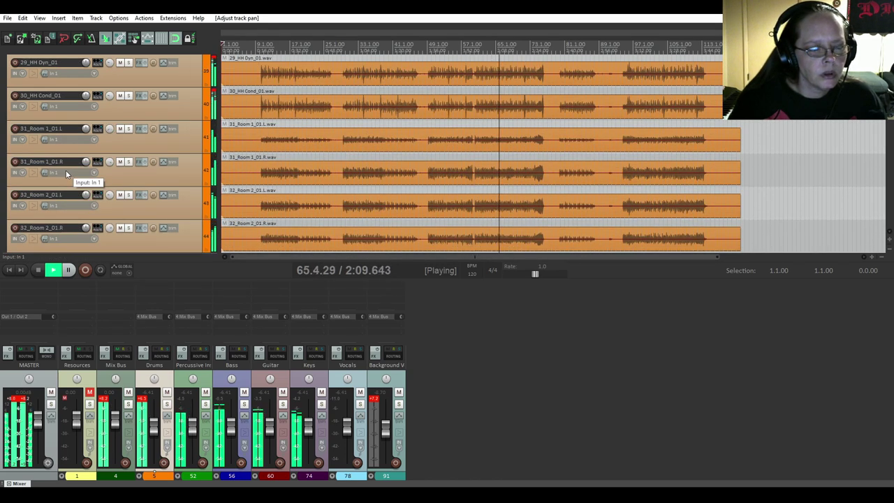
scroll(66, 170, down, 10)
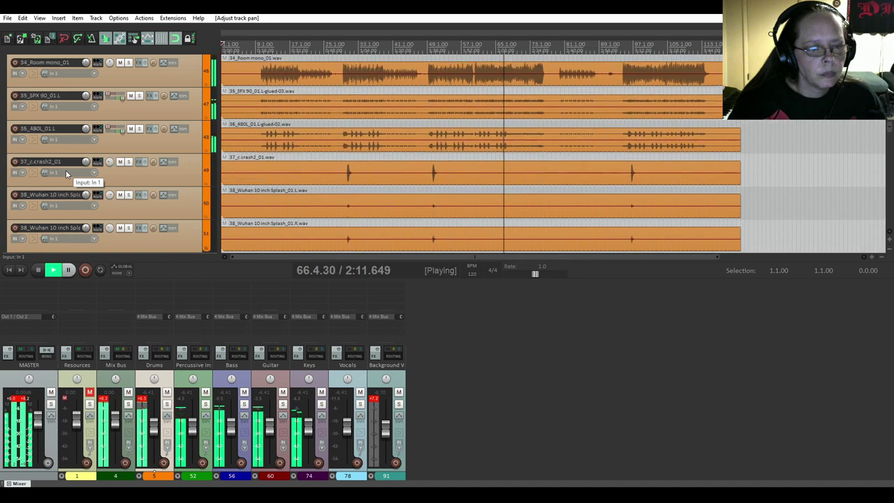
scroll(66, 169, down, 1)
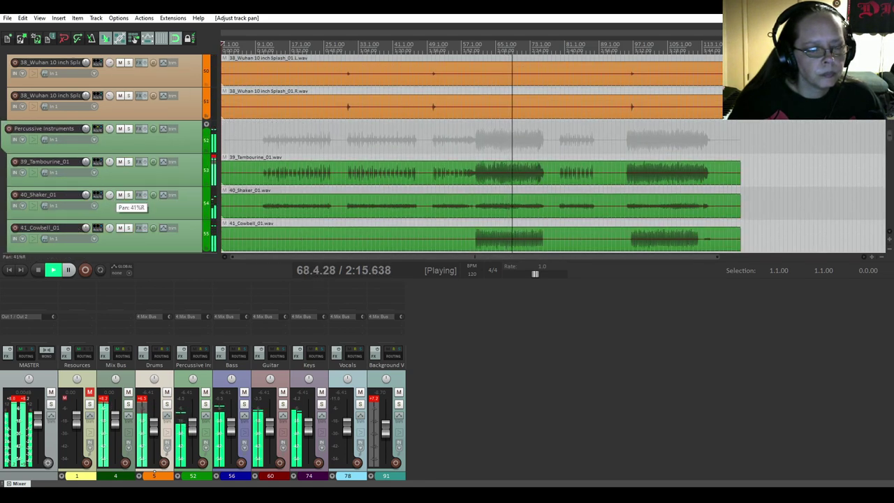
drag(110, 195, 109, 195)
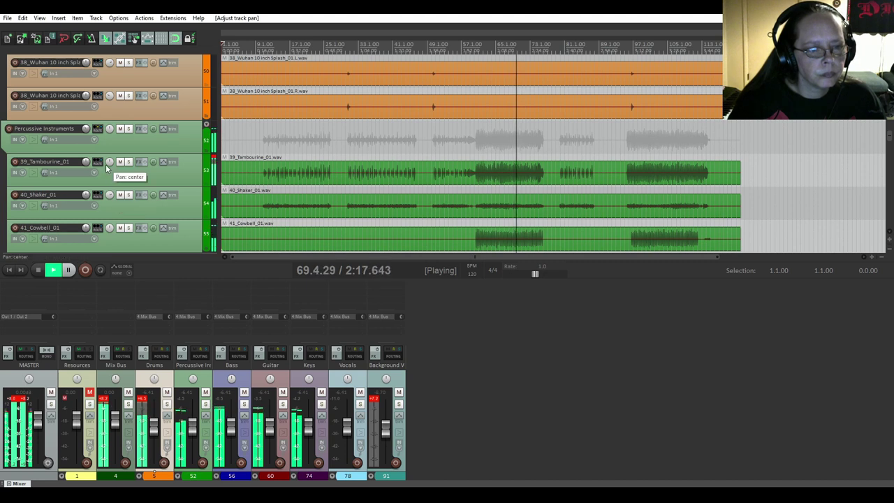
drag(110, 162, 109, 171)
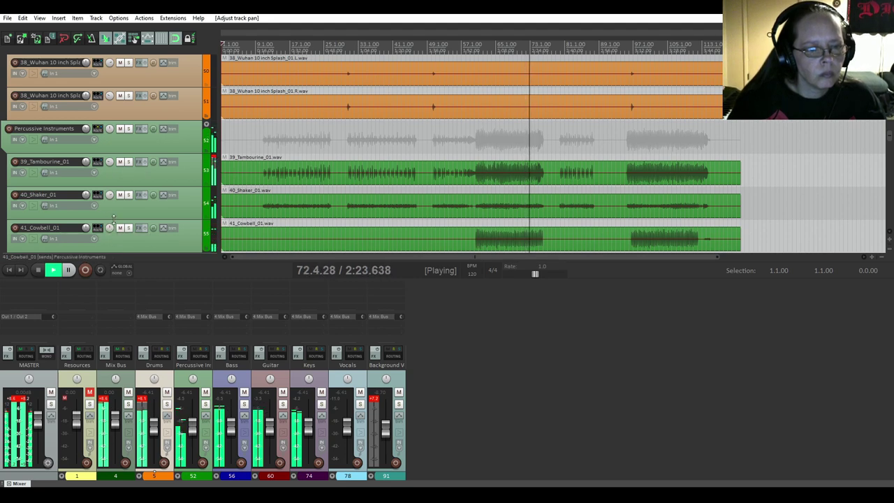
drag(109, 230, 108, 220)
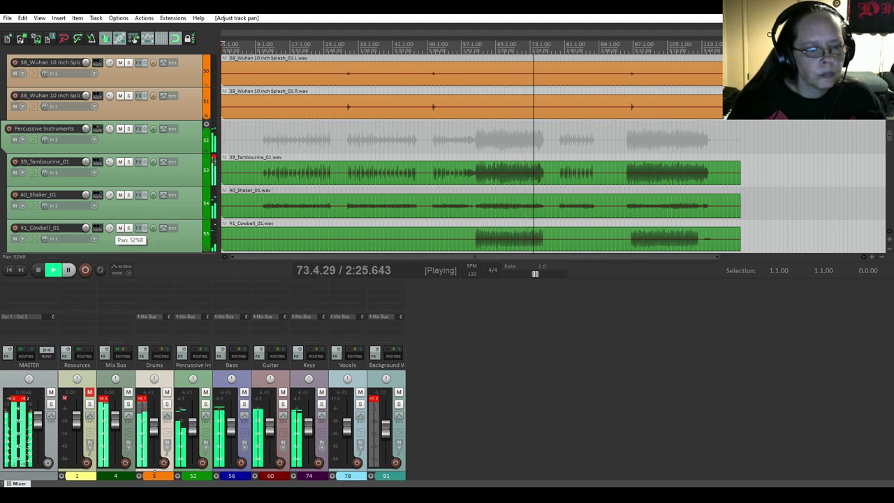
- Pan the two GTR1 tracks in the Guitar folder to opposite sides, with 48_GTR1_01 at 52% right
scroll(42, 189, down, 8)
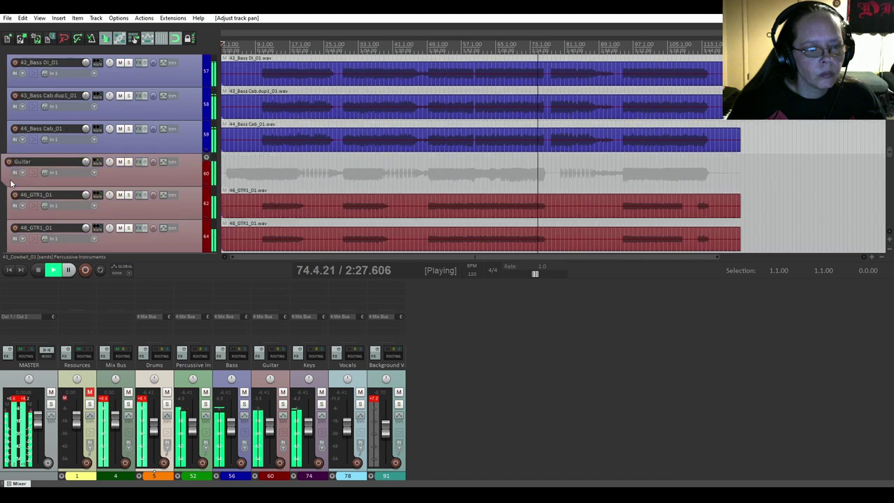
scroll(10, 183, down, 1)
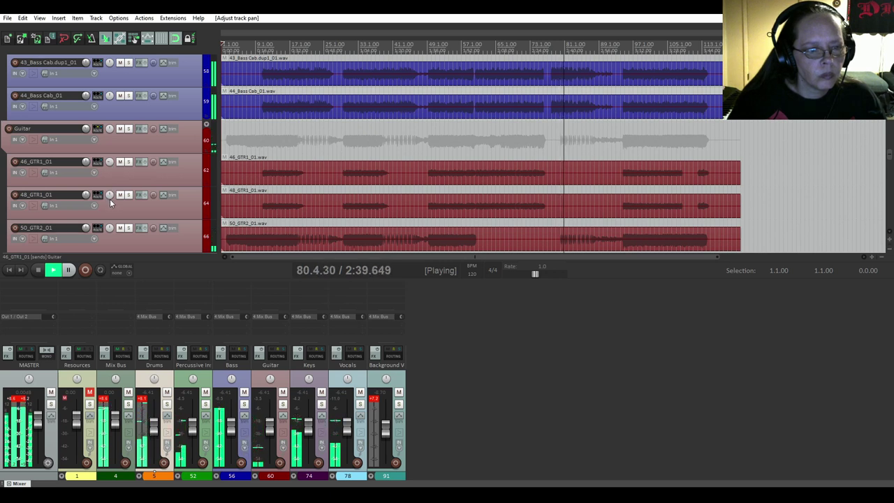
drag(110, 197, 110, 164)
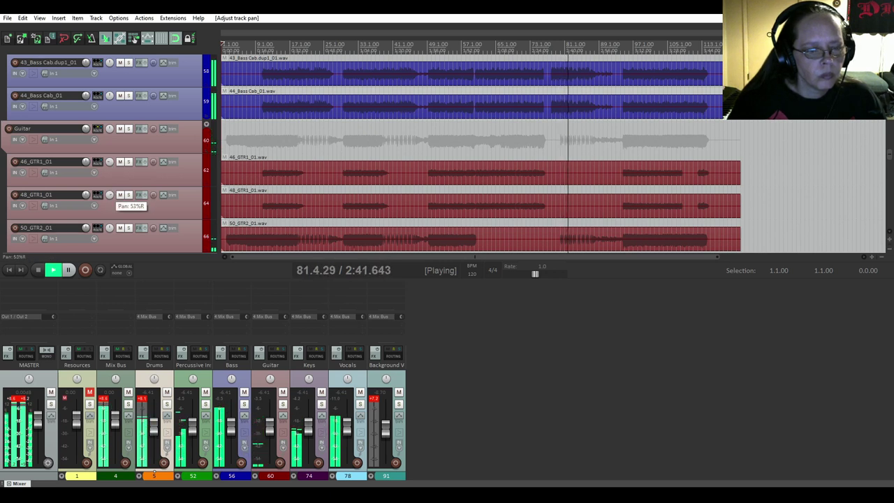
drag(109, 195, 110, 196)
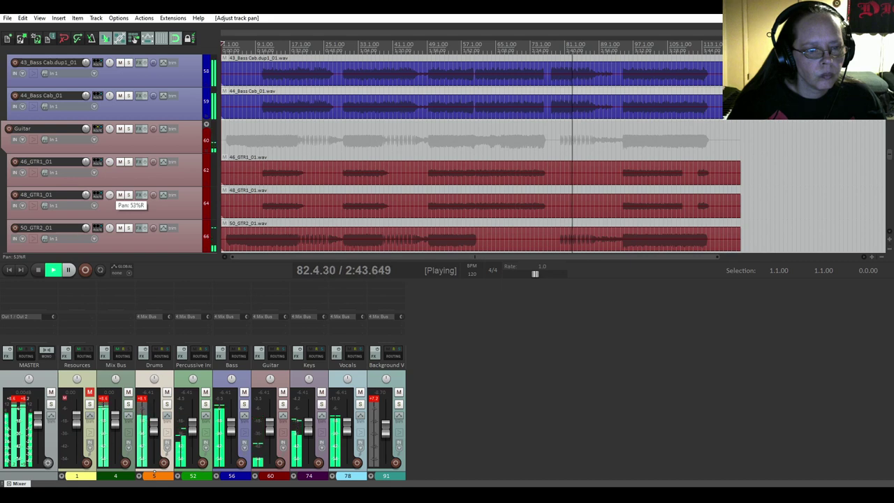
- Pan the 50_GTR2_01 track 60% left and the 51_GTR2 Back_01 track 60% right
scroll(49, 193, down, 2)
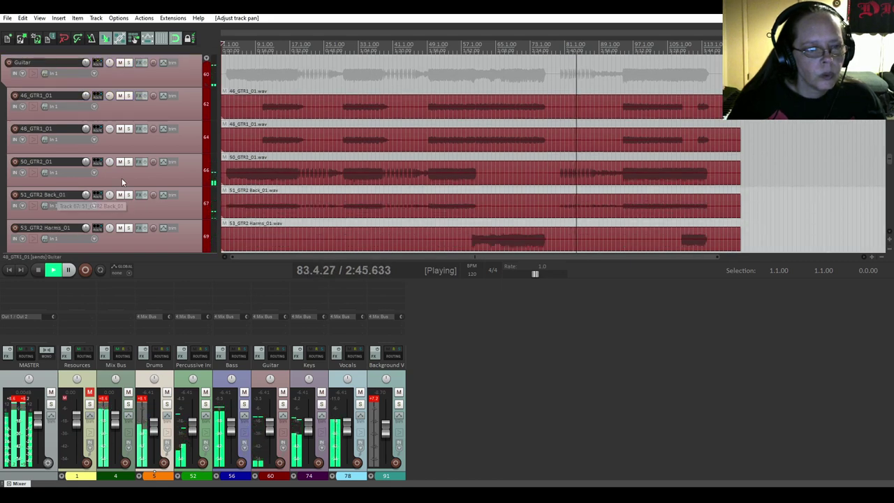
drag(109, 161, 109, 177)
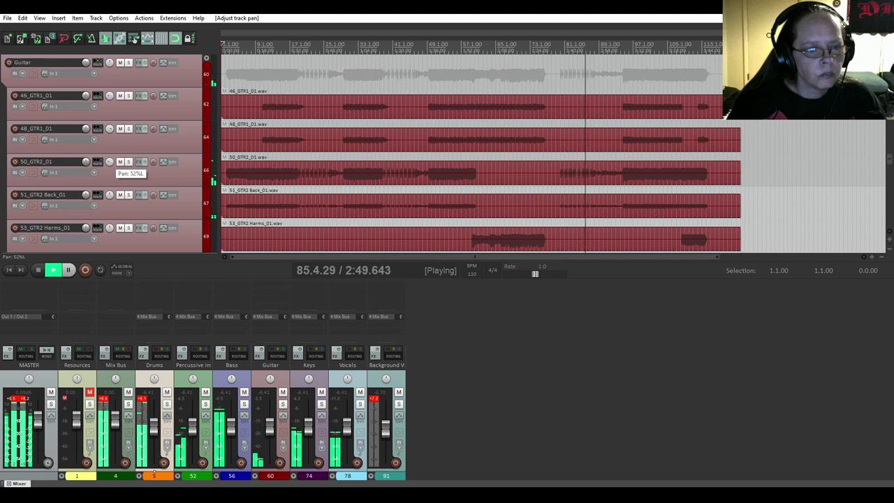
drag(110, 162, 110, 163)
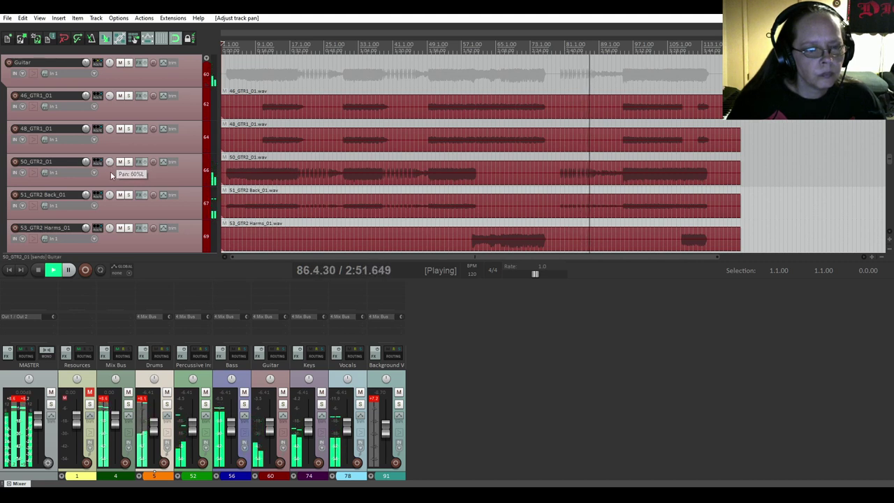
drag(109, 195, 110, 162)
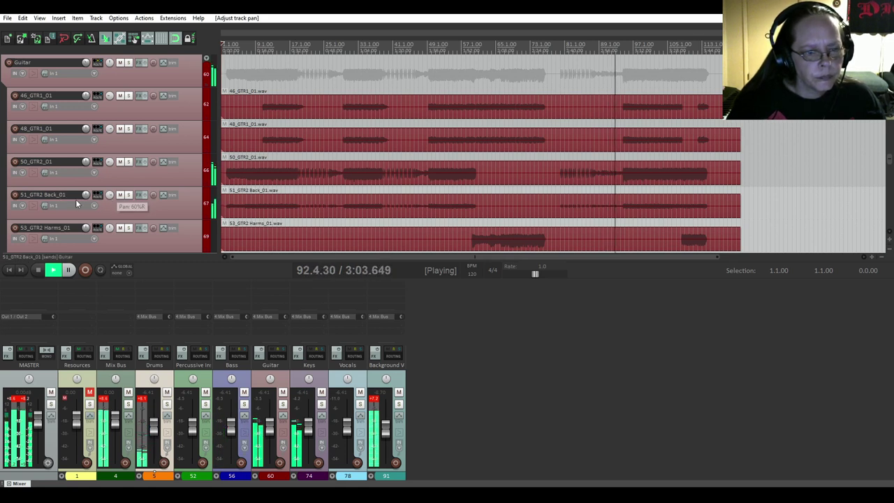
- Pan the 53_GTR2 Harms_01 track about 90% left and select the 54_GTR2 Back Harms_01 track
scroll(36, 182, down, 2)
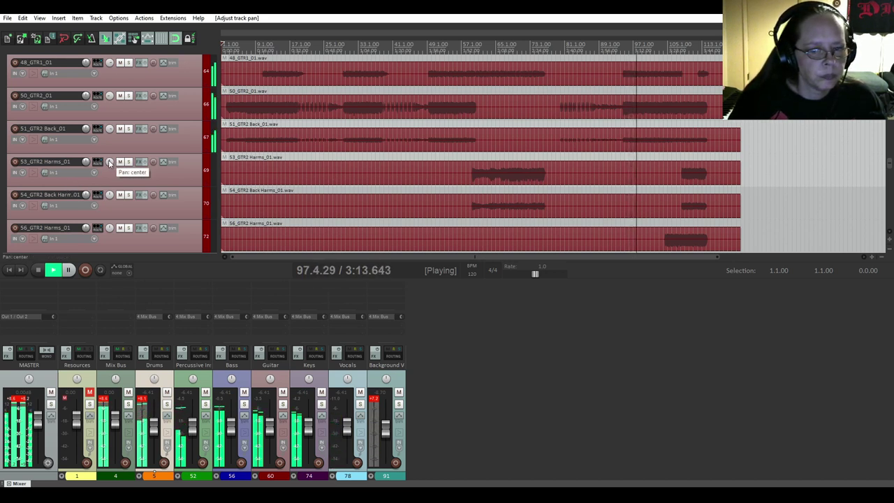
drag(109, 163, 109, 174)
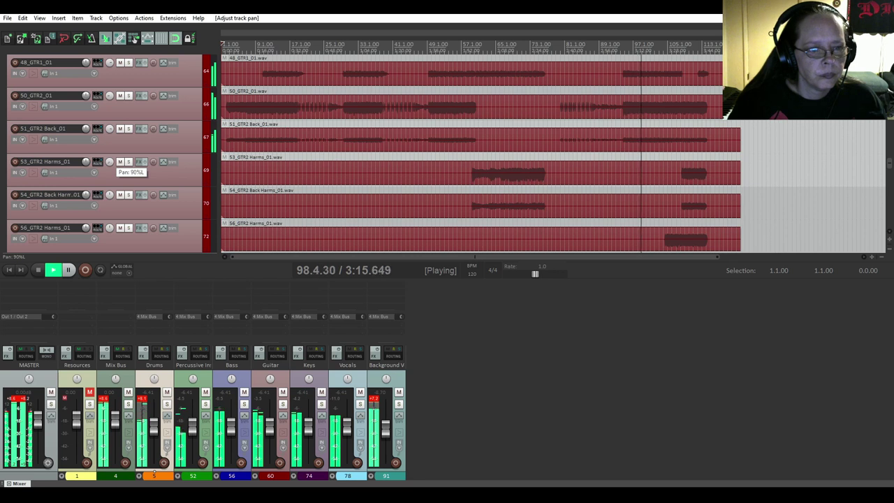
click(106, 201)
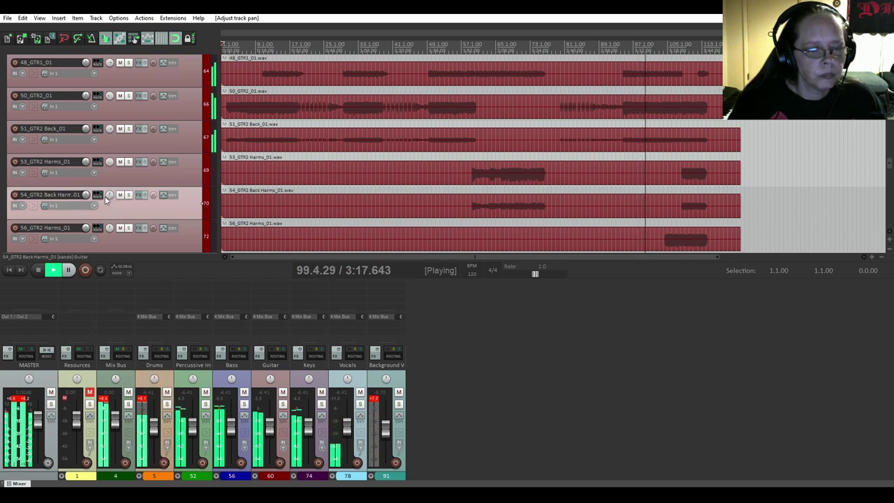
- Pan 54_GTR2 Back Harms_01 about 89% right, and 56_GTR2 Harms_01 and 57_GTR2 Back Harms_01 to opposite sides, with 57 at 100% right
drag(107, 201, 106, 187)
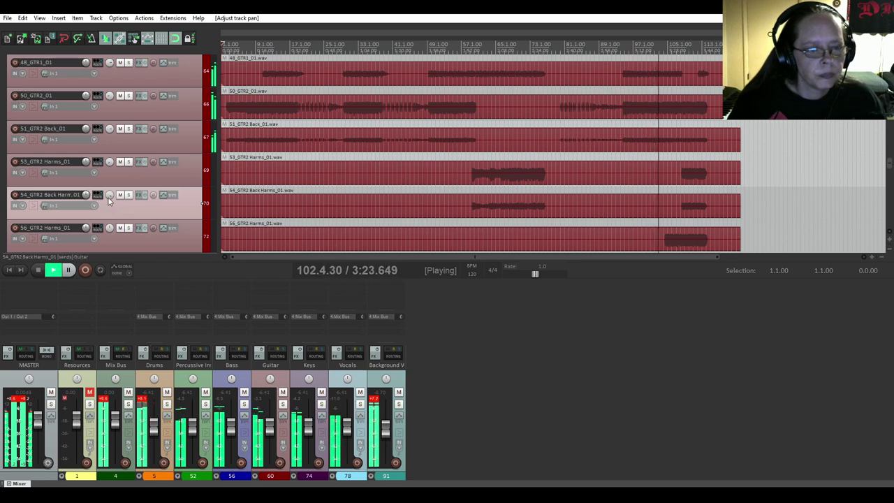
drag(110, 195, 109, 192)
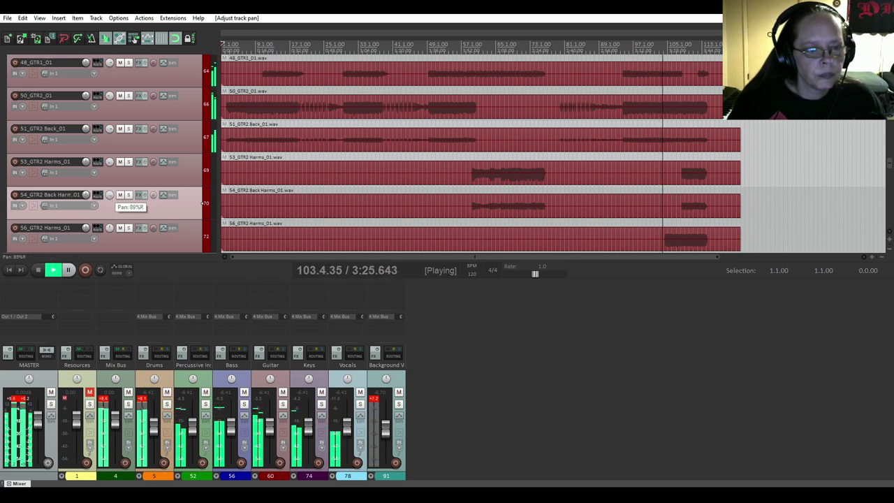
scroll(70, 195, down, 1)
scroll(71, 195, down, 1)
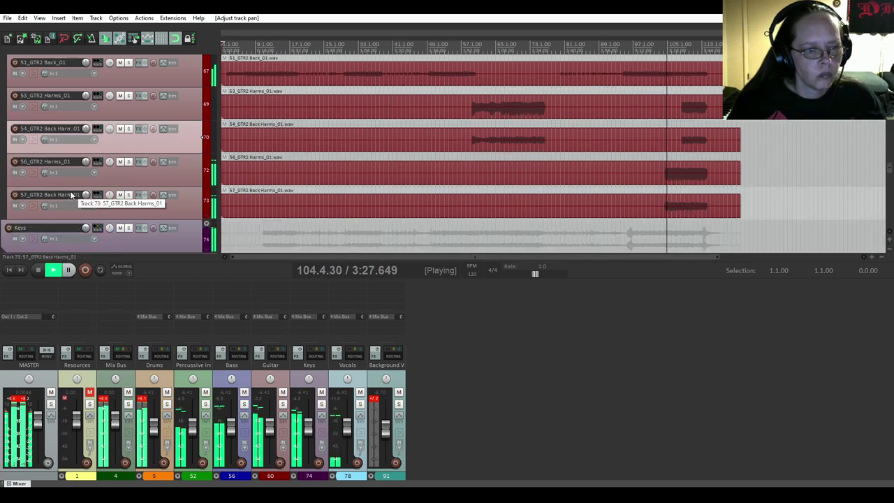
drag(110, 161, 109, 188)
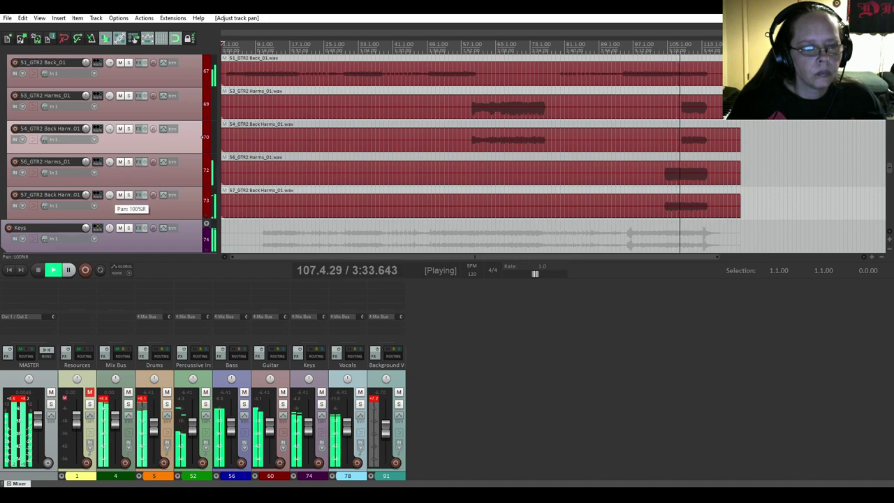
- Pan the BGV1A and BGV1B tracks in the Background Vocals folder to opposite sides, with BGV1B at 12% right
scroll(24, 202, down, 3)
scroll(23, 203, down, 4)
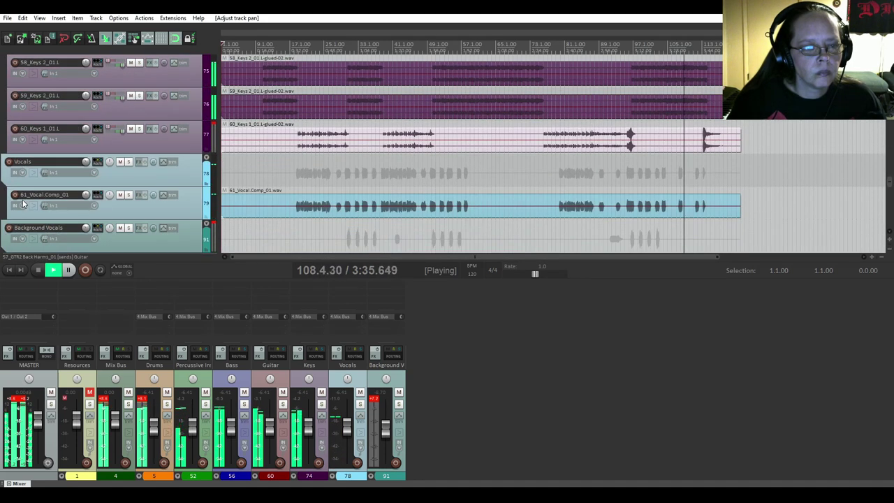
scroll(23, 202, down, 1)
scroll(23, 202, down, 1)
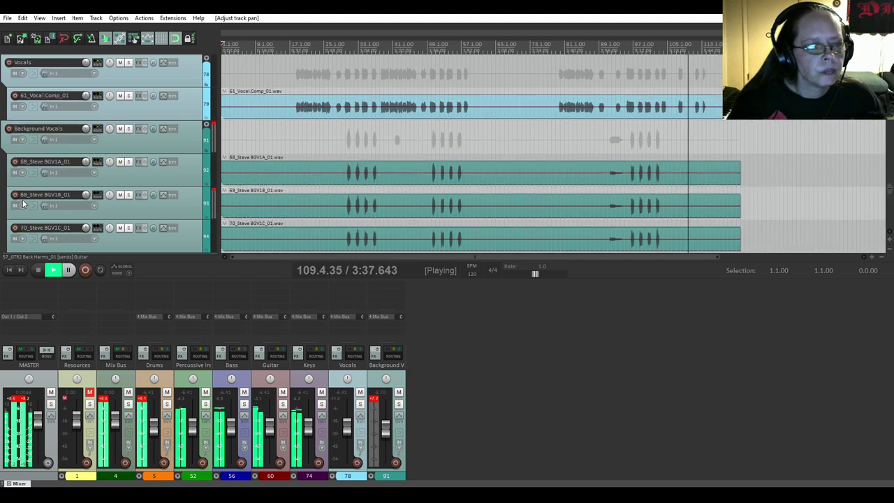
scroll(2, 196, down, 1)
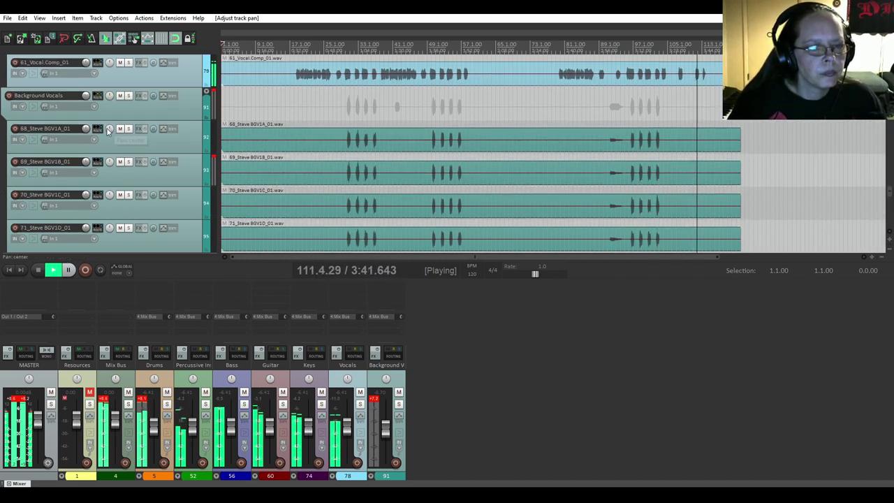
drag(110, 128, 109, 154)
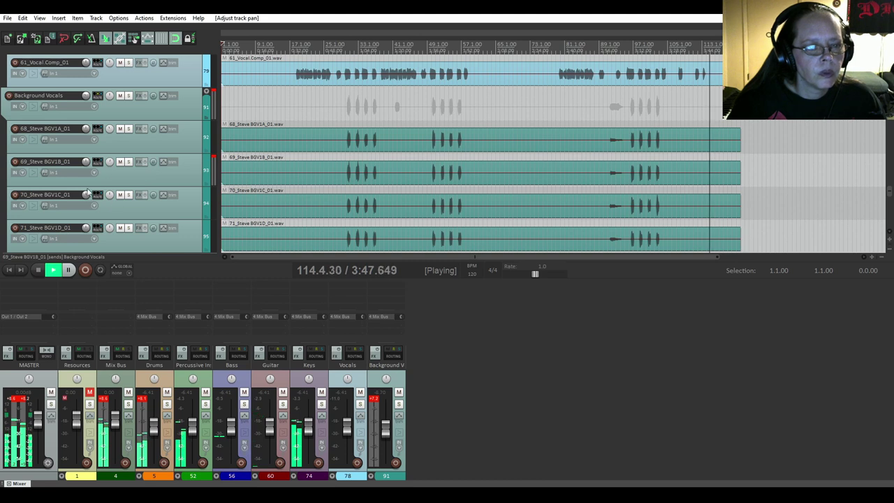
scroll(108, 164, down, 1)
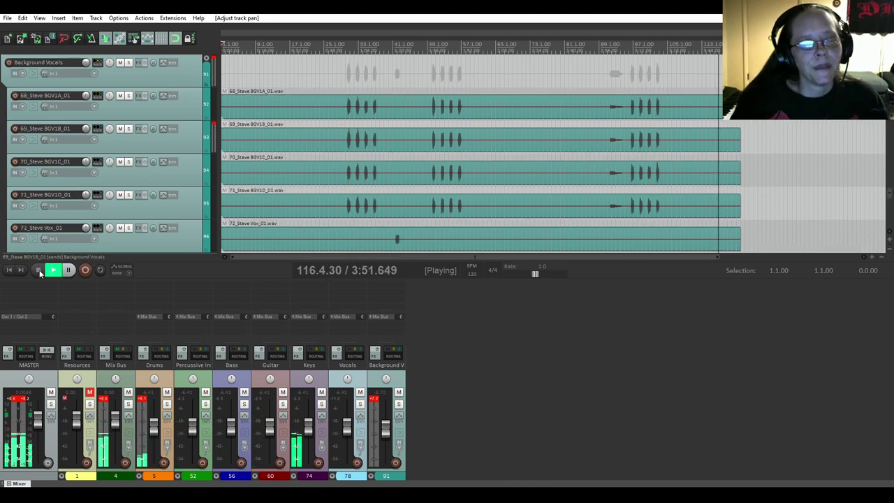
- Stop playback and pan the BGV1C and BGV1D background vocal tracks to opposite sides
click(38, 269)
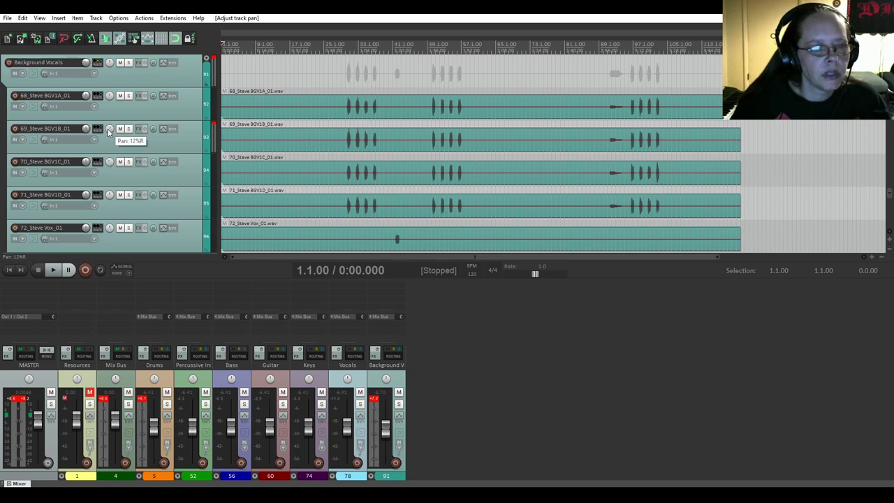
drag(108, 162, 110, 188)
scroll(76, 160, down, 1)
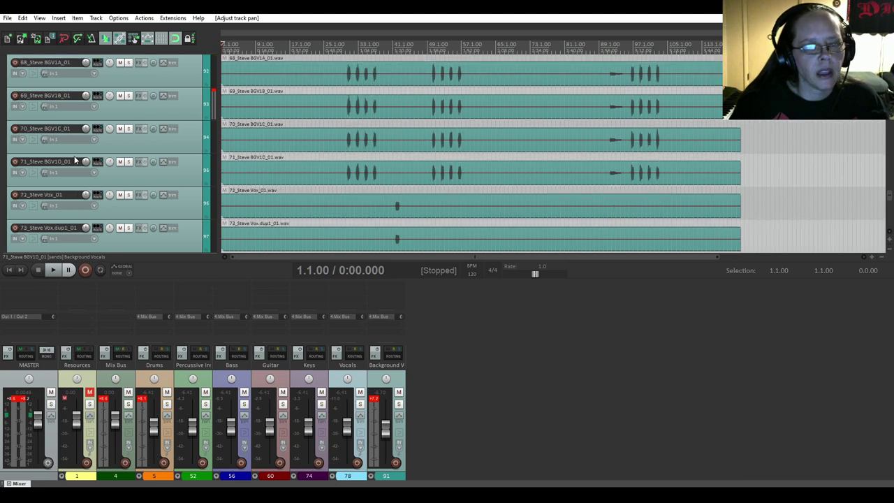
- Pan the background vocal tracks prefixed 76 and 77 to opposite sides, with 77 at 31% right
scroll(75, 160, down, 1)
scroll(75, 160, down, 1)
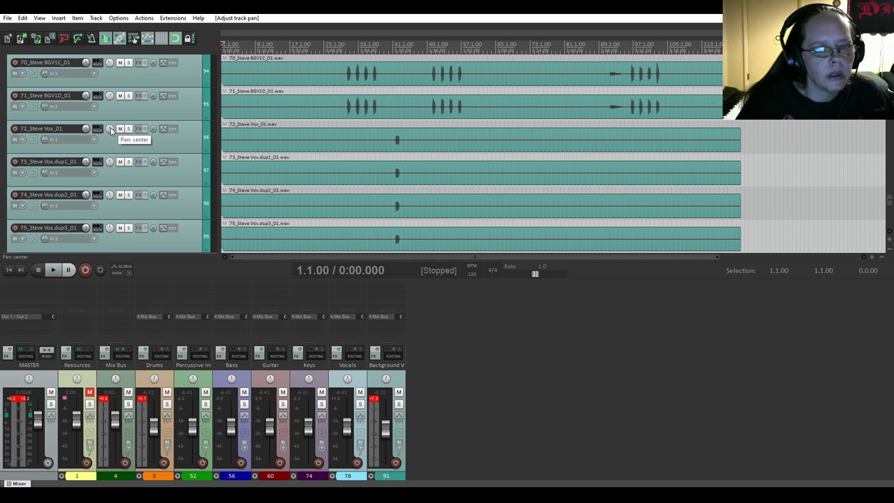
scroll(104, 143, down, 2)
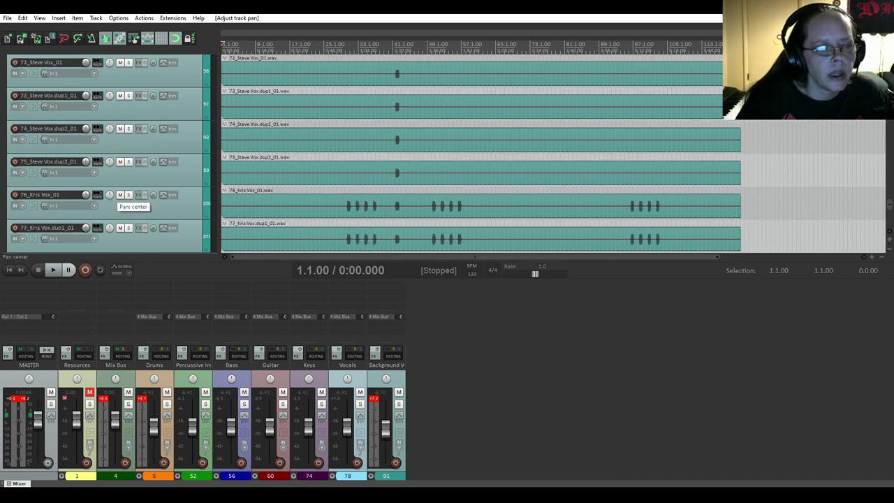
scroll(107, 114, up, 2)
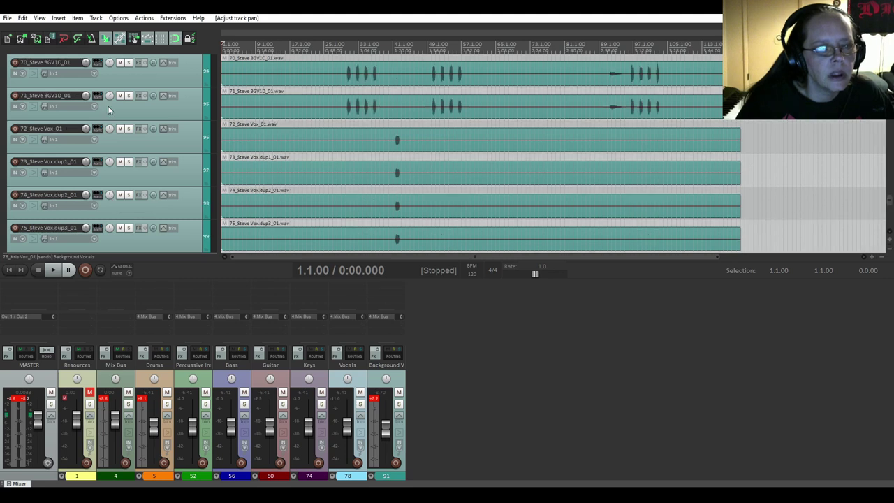
scroll(54, 139, down, 2)
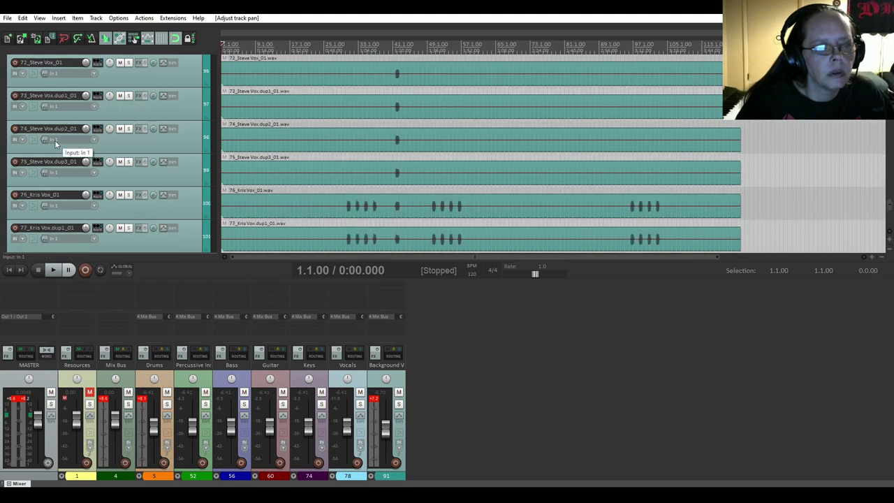
scroll(55, 139, down, 1)
drag(109, 161, 109, 182)
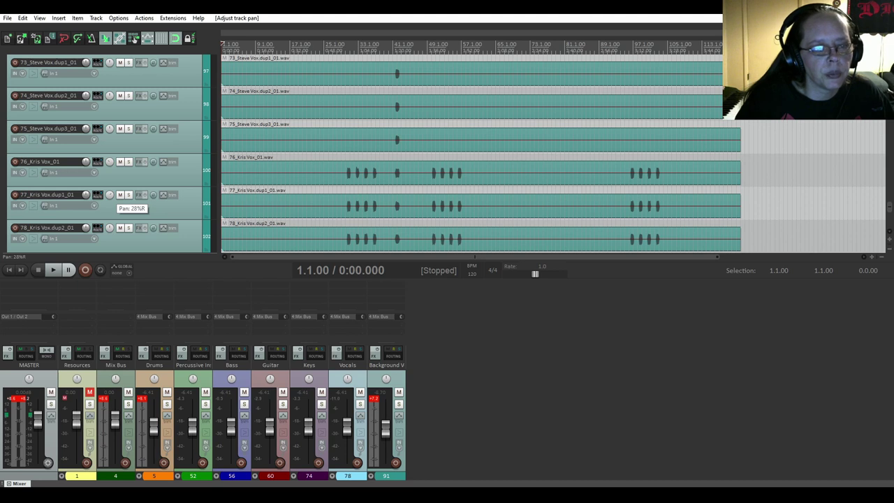
drag(109, 194, 109, 191)
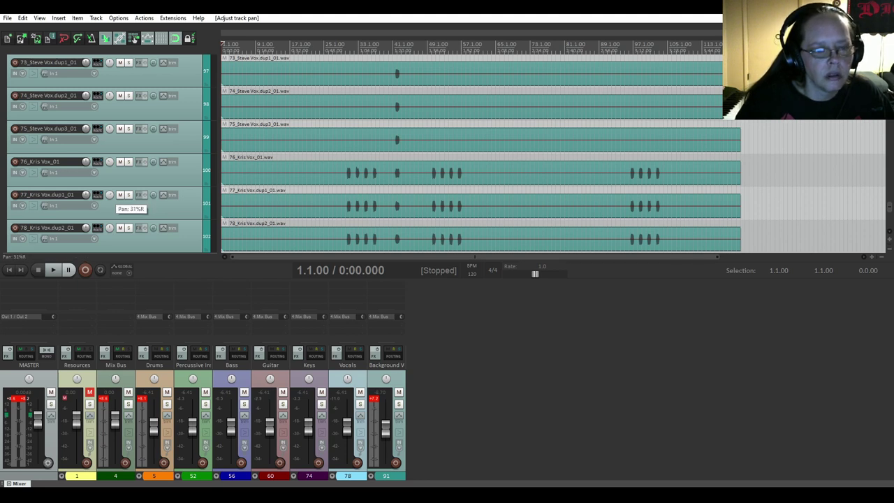
- Pan the background vocal tracks prefixed 78 and 79 to opposite sides, with 79 about 39% right
scroll(74, 169, down, 2)
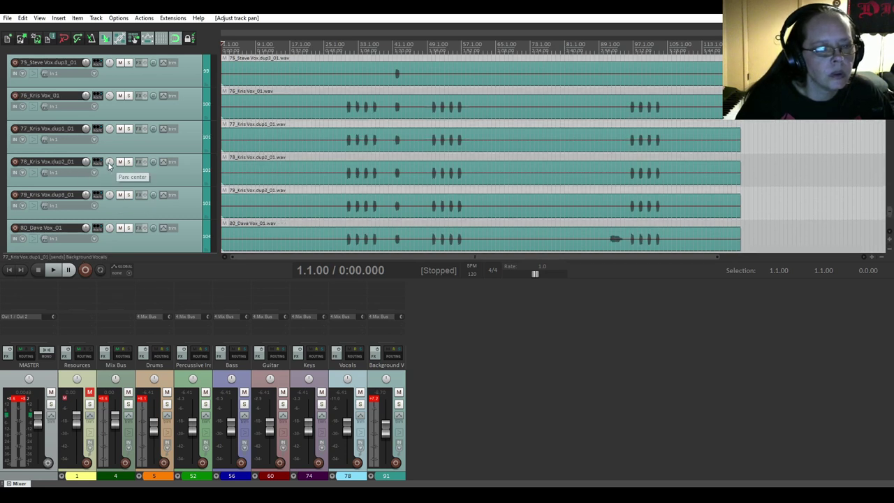
drag(109, 162, 109, 188)
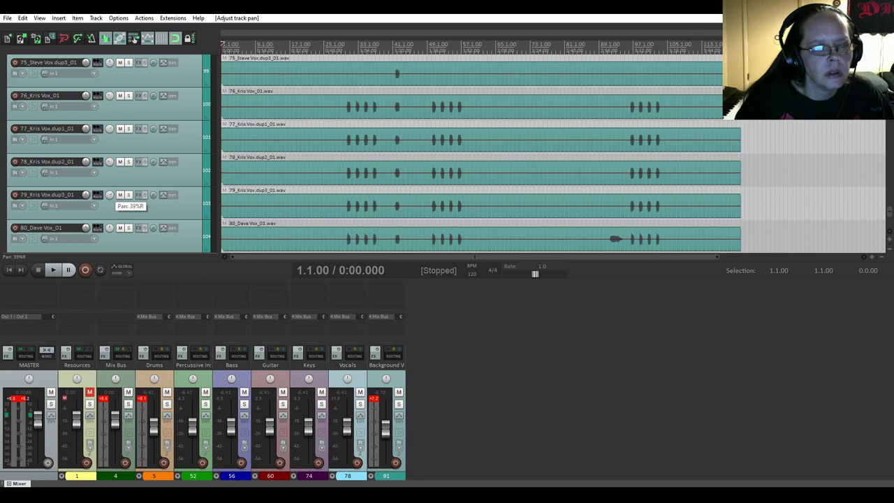
drag(109, 188, 109, 186)
- Pan the background vocal tracks prefixed 80 through 83 in opposite-side pairs, with 83 about 61% right
scroll(82, 193, down, 2)
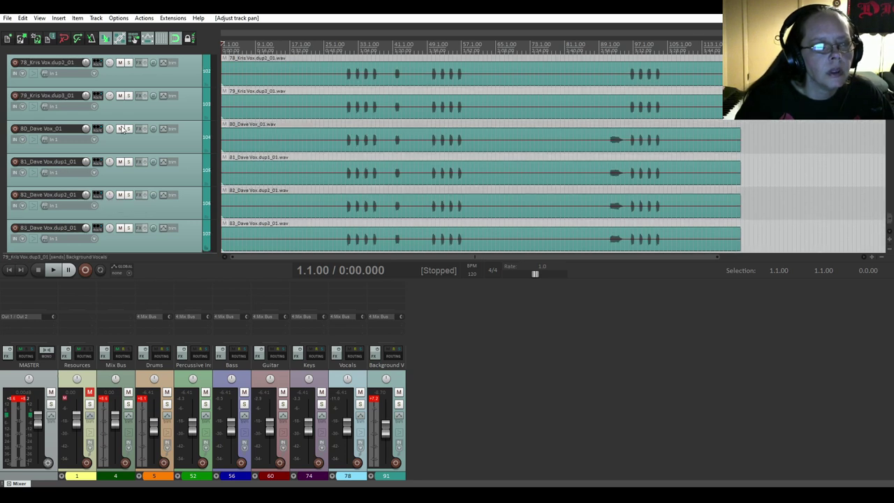
drag(110, 131, 110, 157)
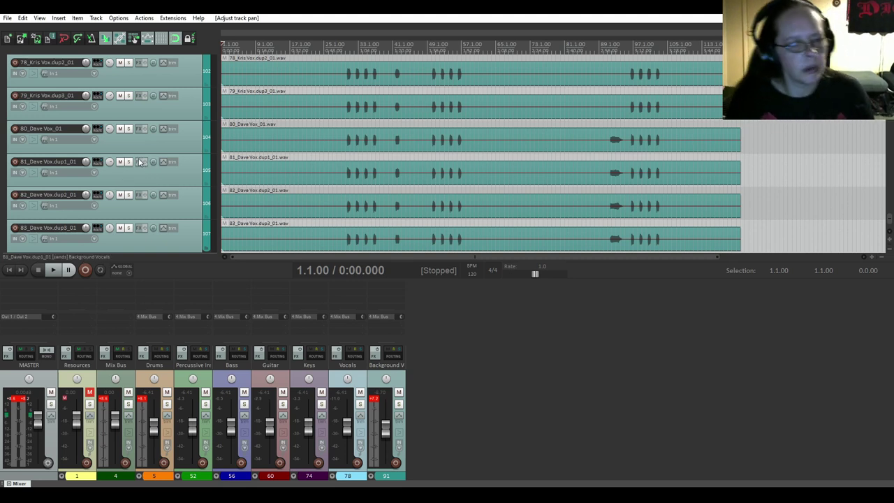
drag(109, 161, 109, 226)
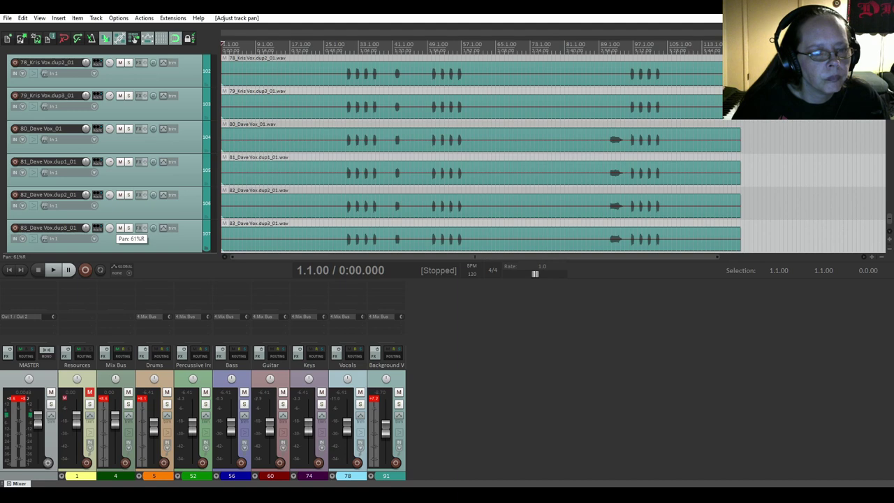
drag(110, 225, 110, 225)
- Reset the peak clip indicators on the Mix Bus, Drums, Master and Background Vocals meters
scroll(104, 203, down, 2)
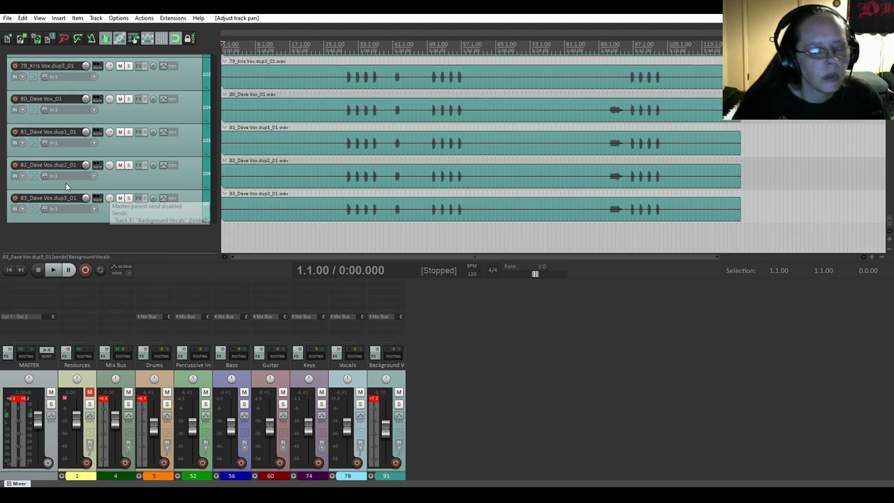
scroll(66, 187, up, 15)
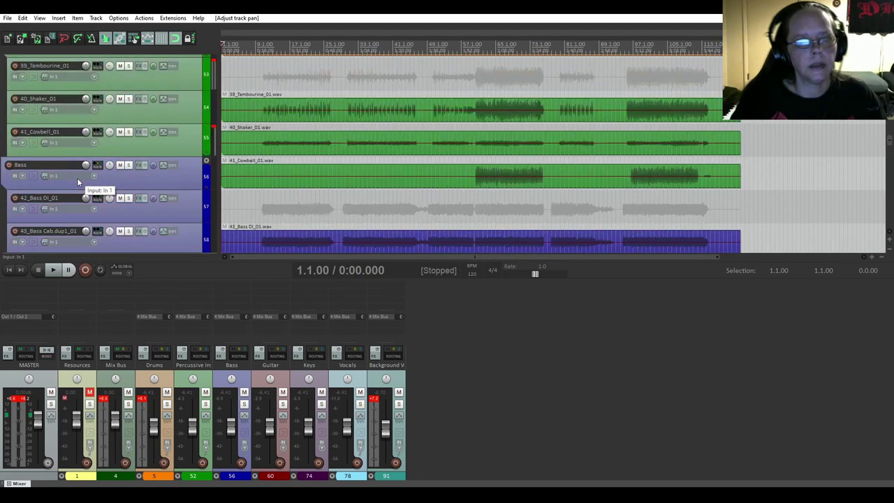
scroll(77, 177, up, 18)
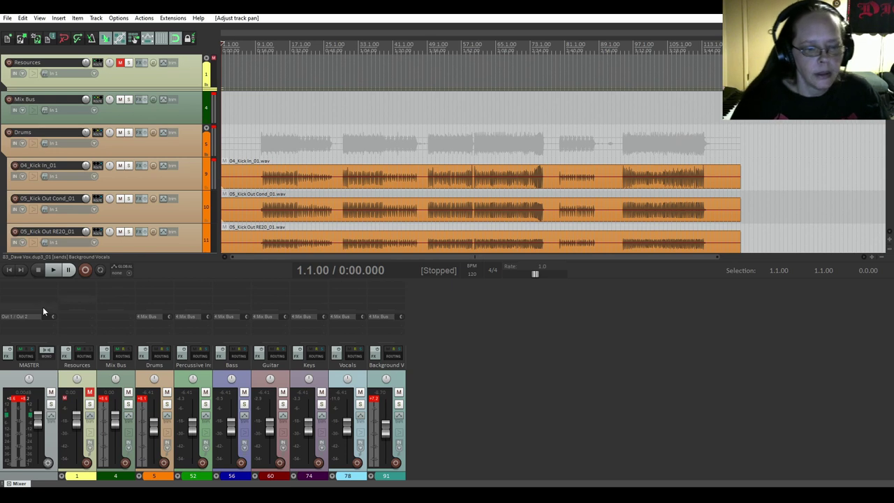
click(105, 398)
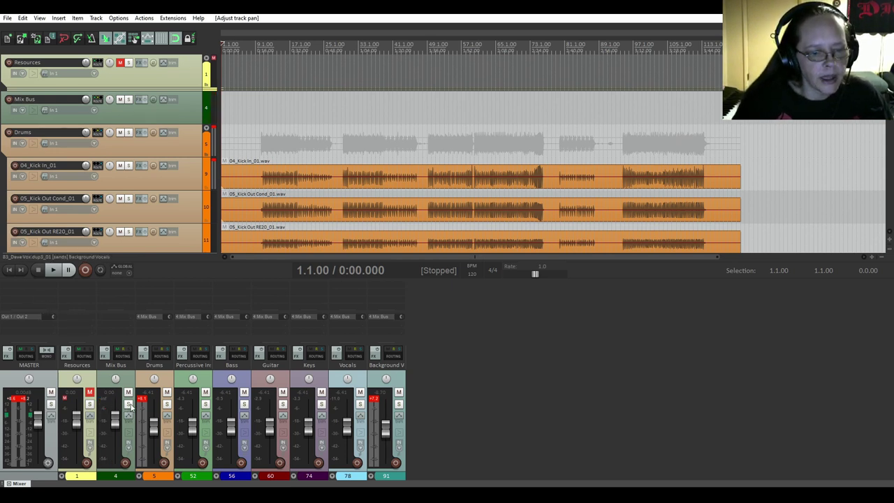
click(143, 398)
click(19, 400)
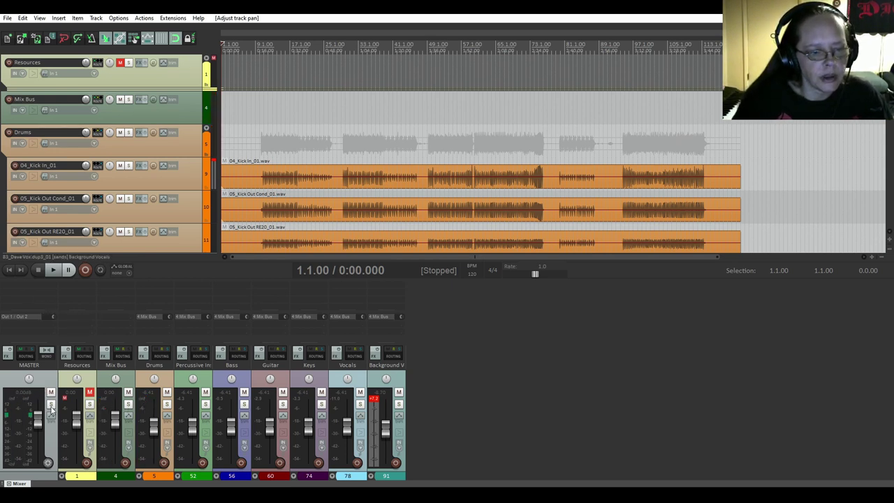
click(373, 399)
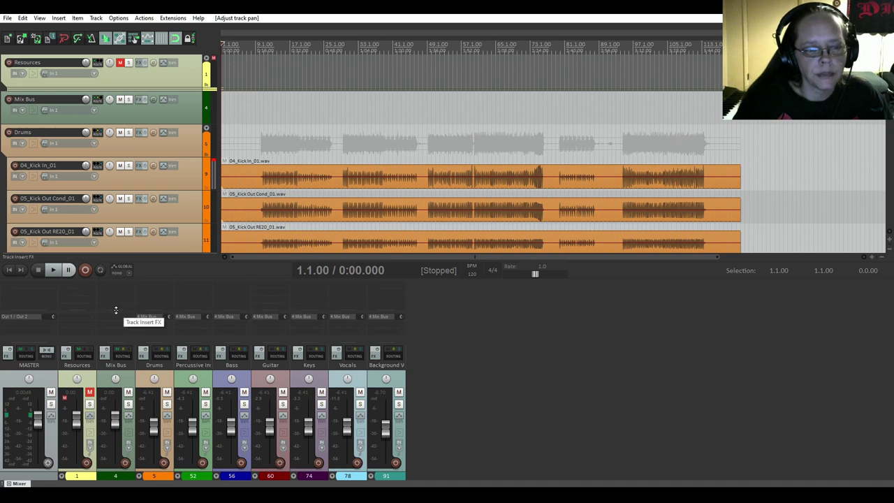